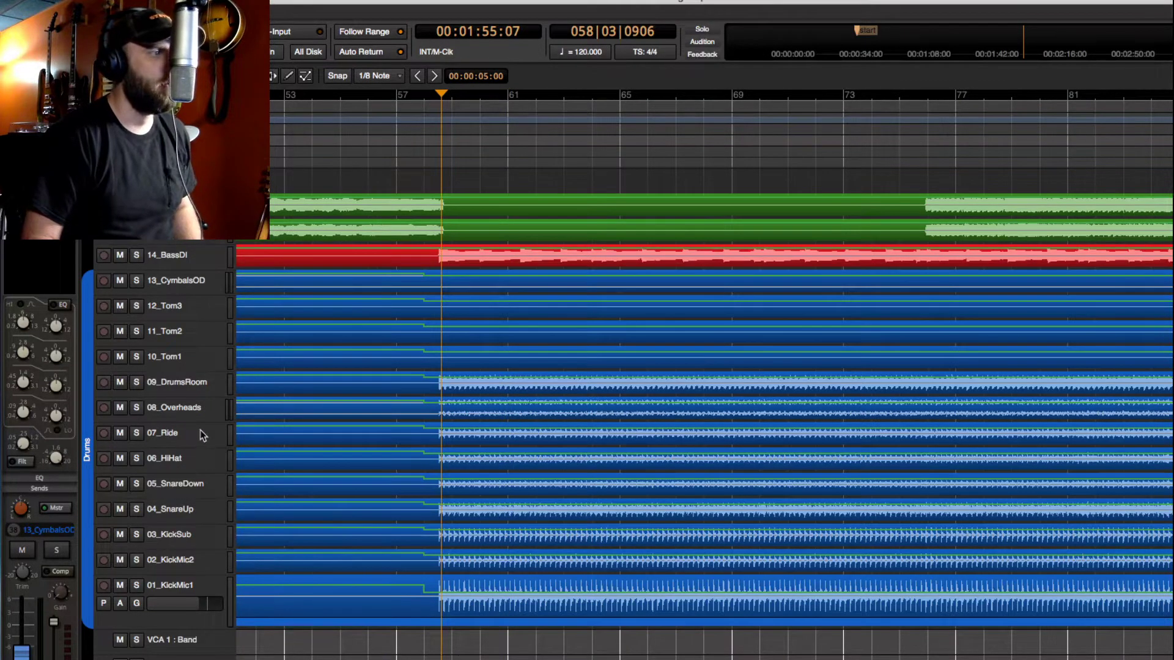
Remove the existing Drums group from the drum tracks 01_KickMic1 to 13_CymbalsOD.
{"action": "scroll", "coordinate": [200, 430], "scroll_direction": "up", "scroll_amount": 10}
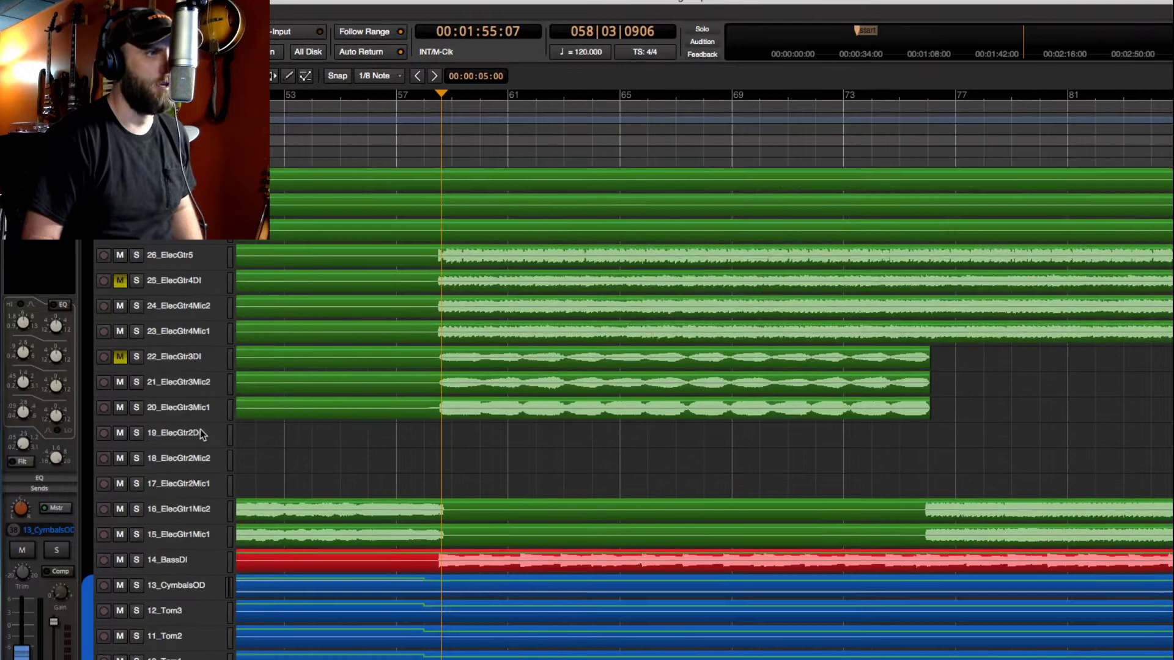
{"action": "scroll", "coordinate": [199, 433], "scroll_direction": "up", "scroll_amount": 1}
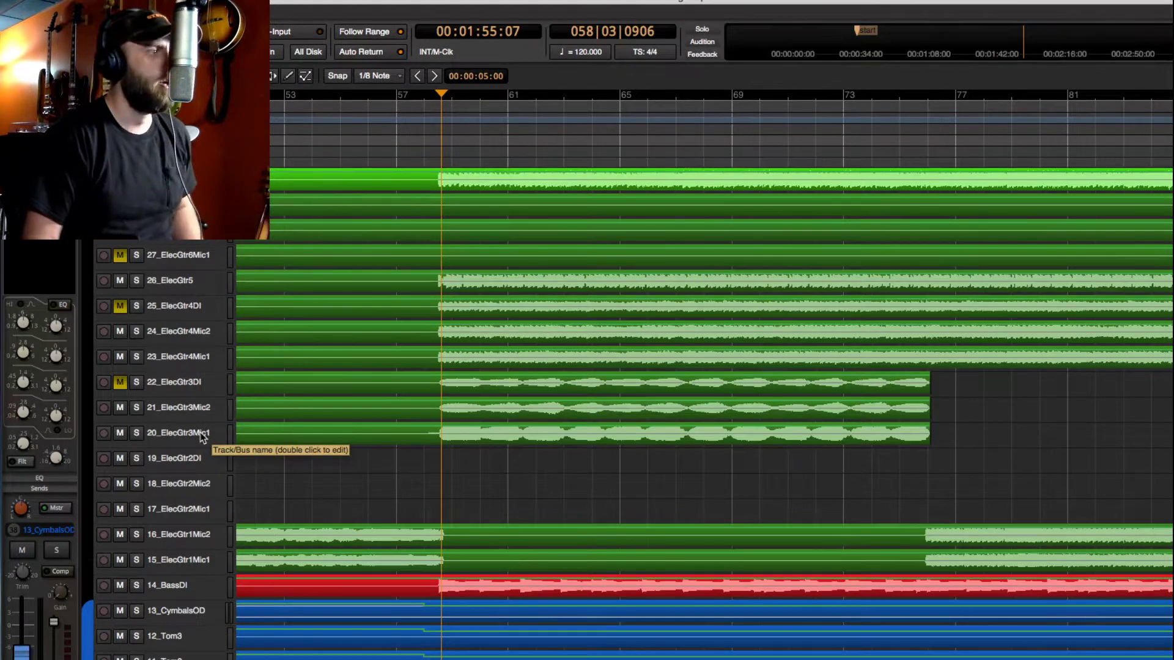
{"action": "scroll", "coordinate": [200, 432], "scroll_direction": "down", "scroll_amount": 13}
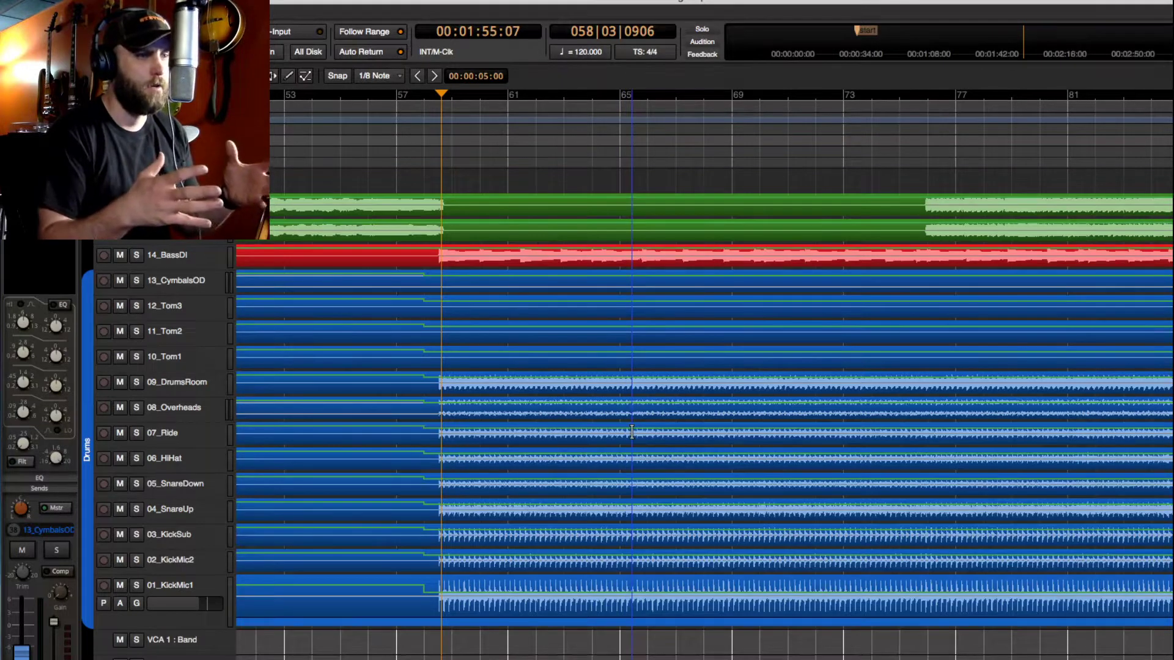
{"action": "left_click", "coordinate": [617, 468]}
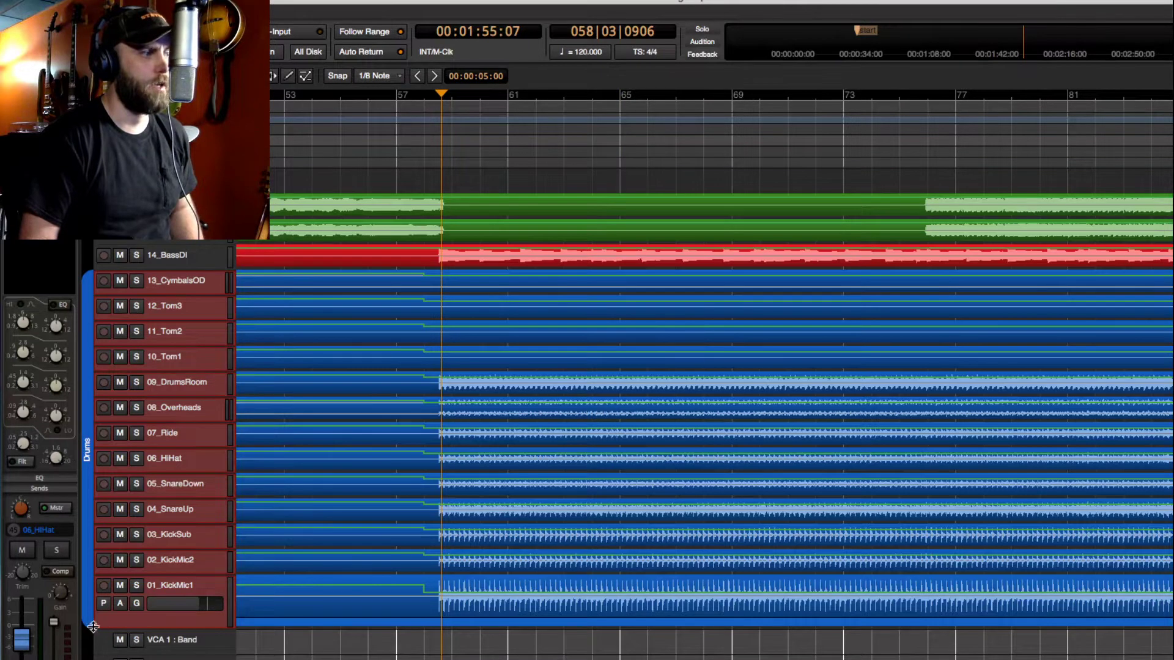
{"action": "right_click", "coordinate": [85, 545]}
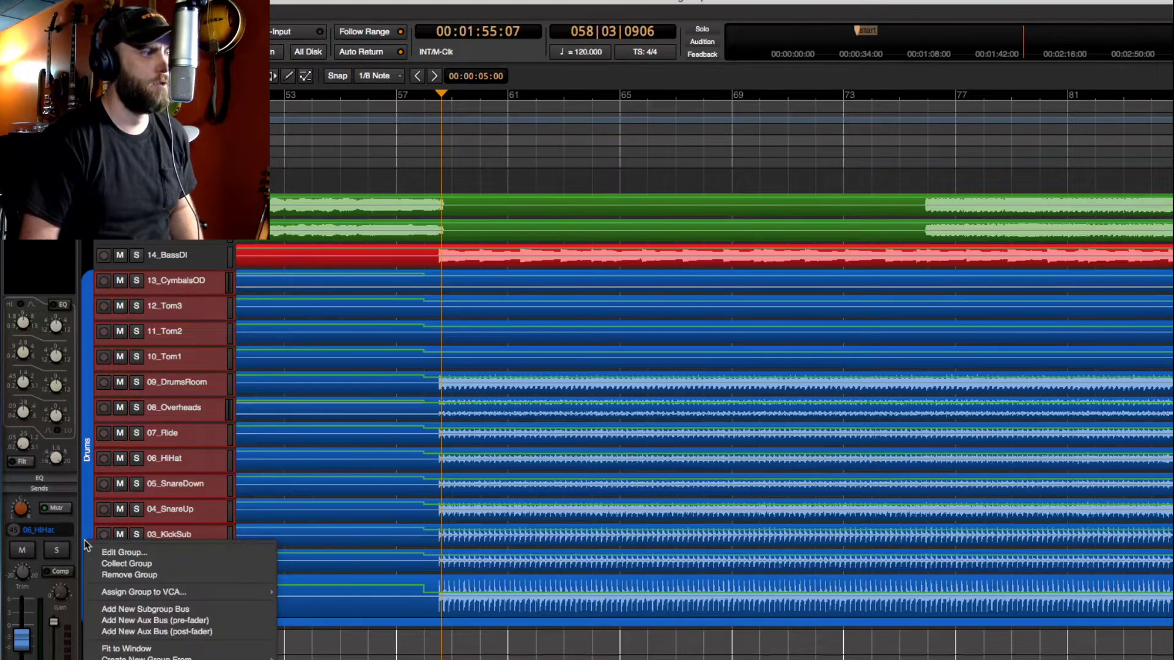
{"action": "left_click", "coordinate": [113, 575]}
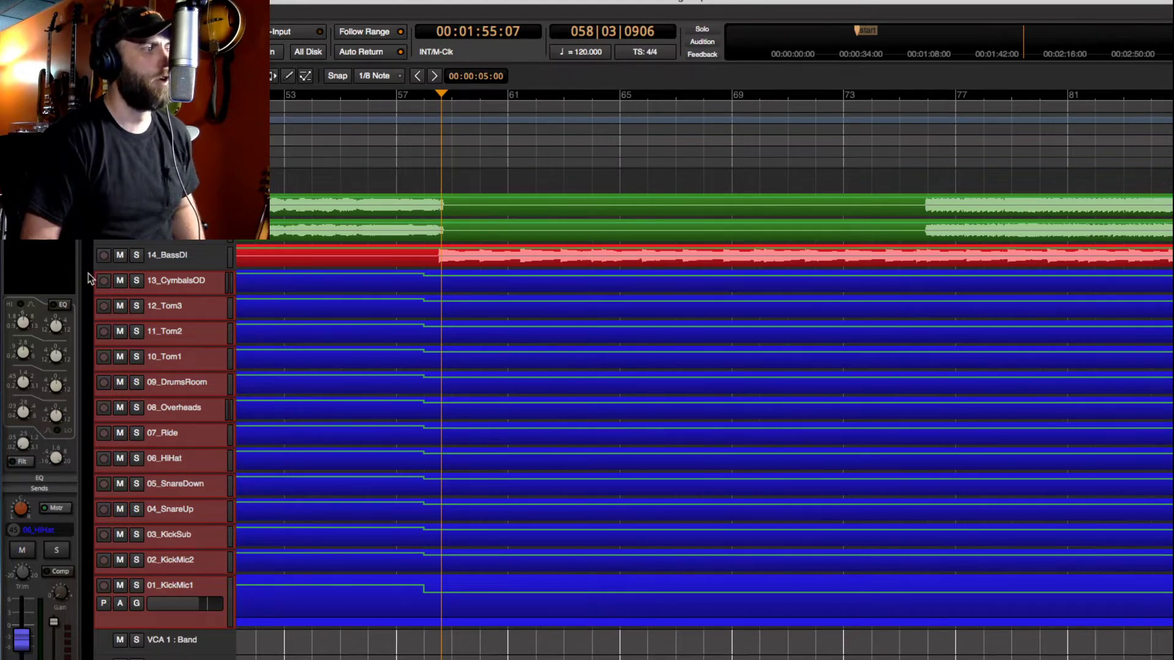
Create a blue track group named Drums covering the tracks from 13_CymbalsOD down to 01_KickMic1.
{"action": "left_click_drag", "start_coordinate": [88, 276], "coordinate": [83, 384]}
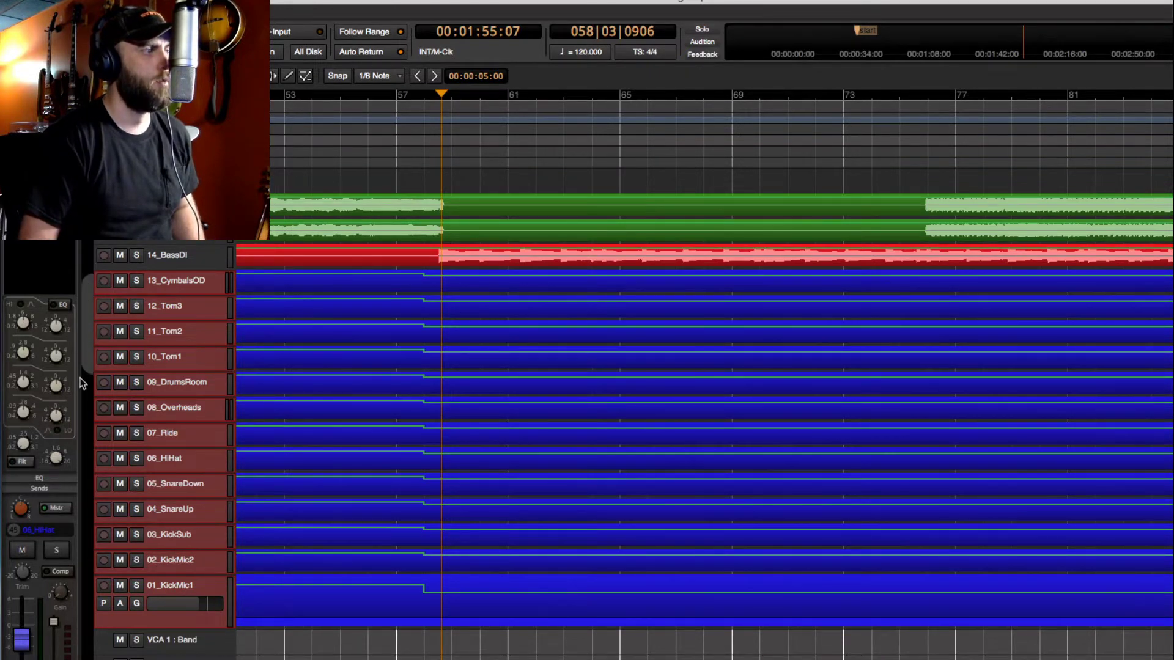
{"action": "left_click_drag", "start_coordinate": [81, 439], "coordinate": [79, 633]}
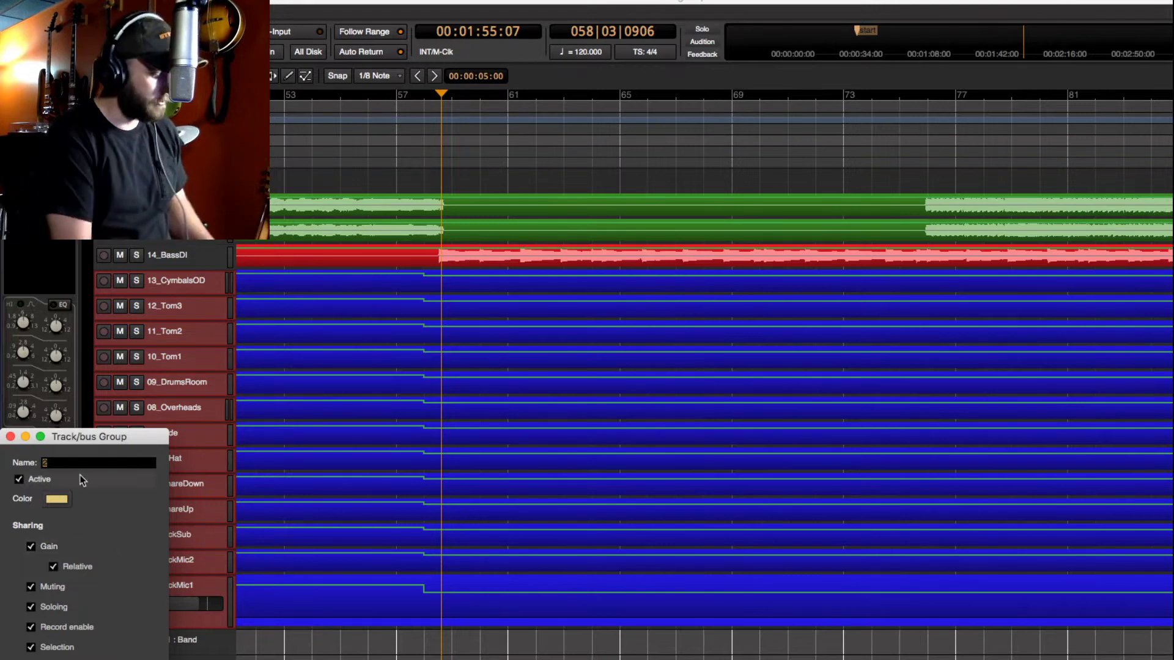
{"action": "type", "text": "Drums"}
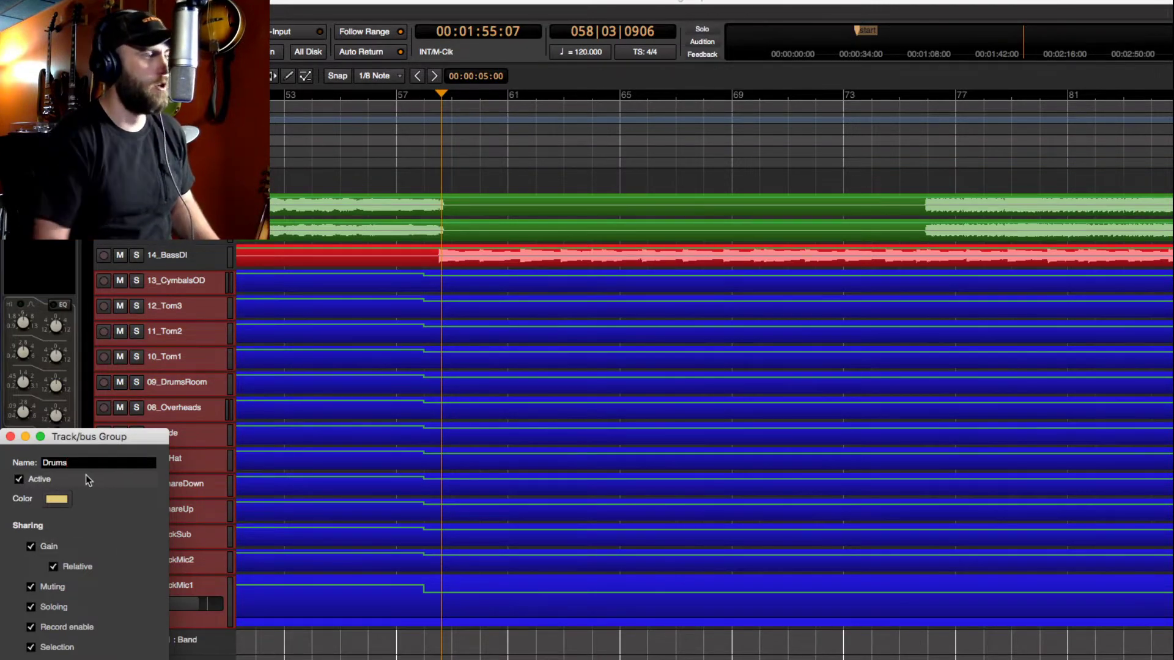
{"action": "left_click", "coordinate": [58, 500]}
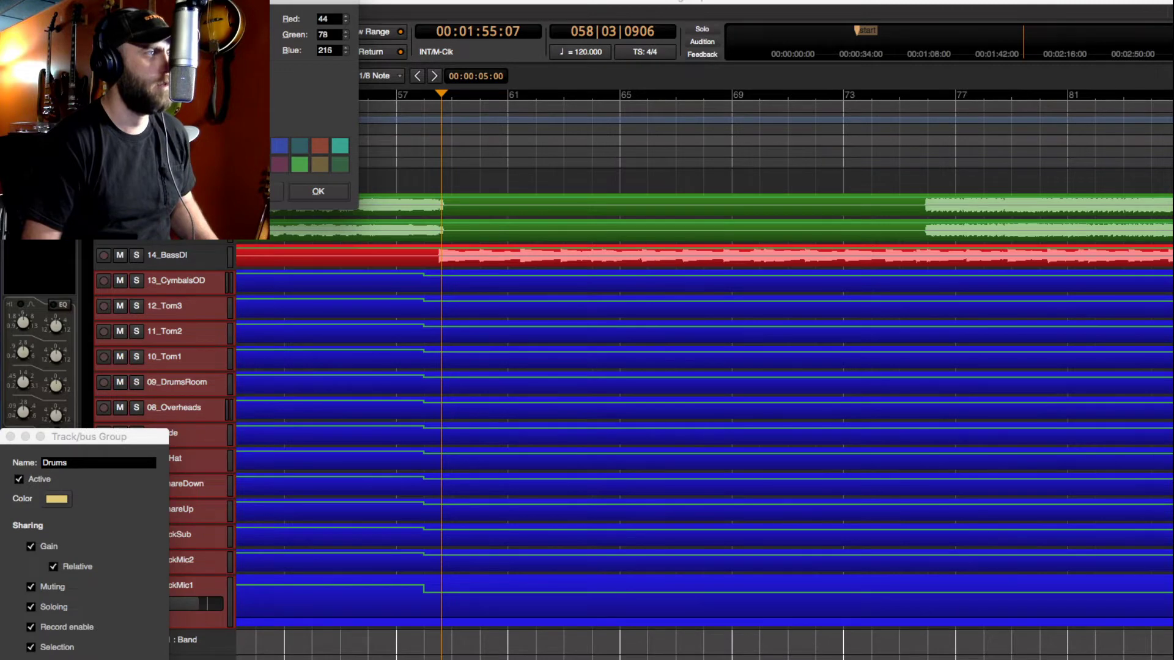
{"action": "left_click", "coordinate": [340, 193]}
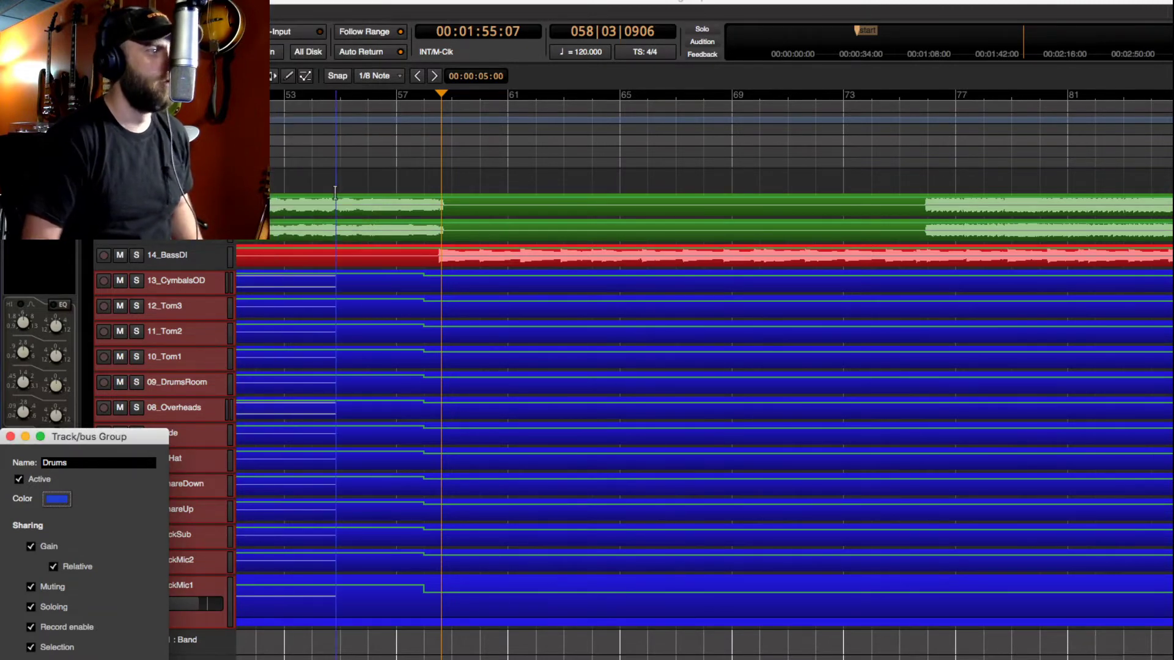
{"action": "left_click", "coordinate": [29, 546]}
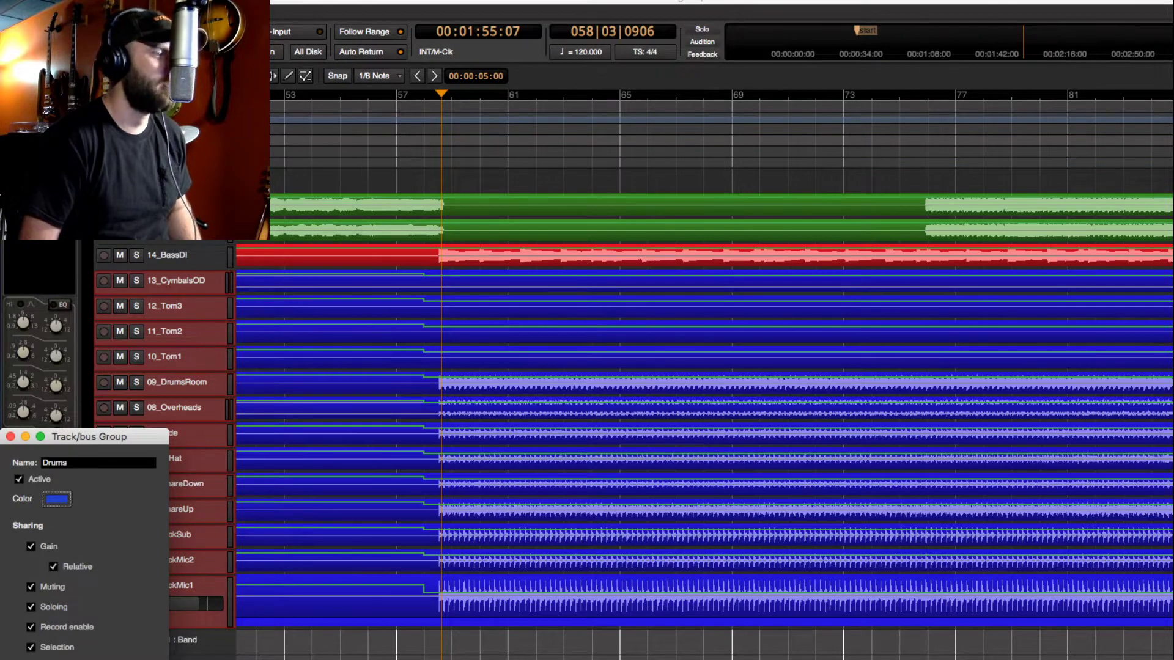
{"action": "key", "text": "Return"}
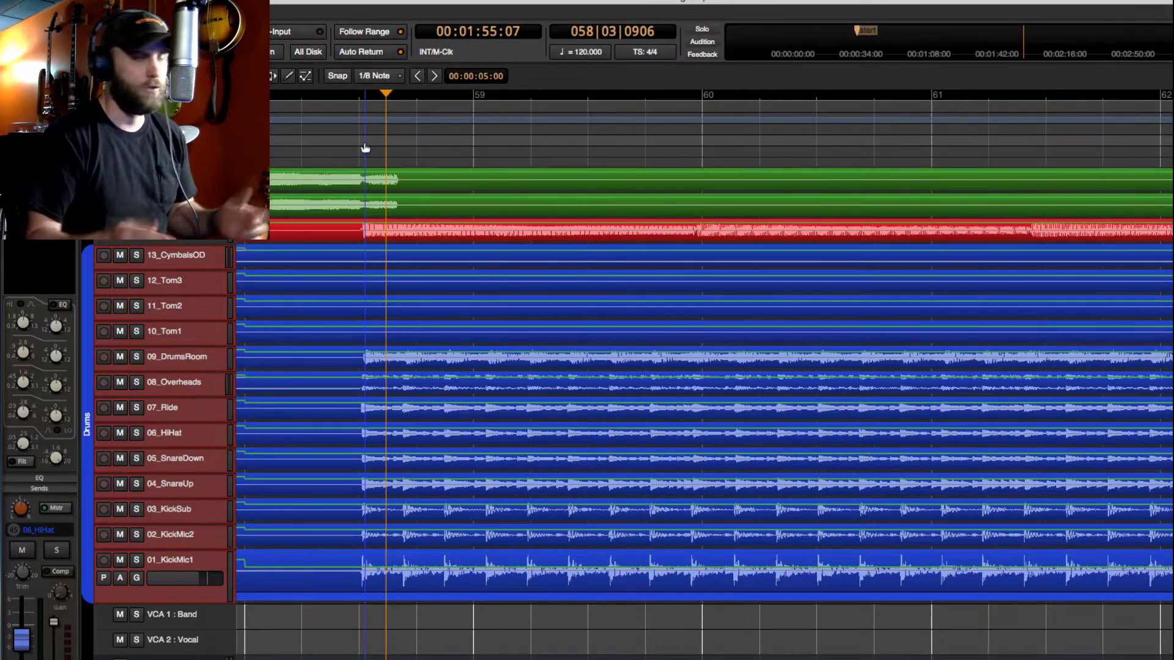
Split all grouped drum tracks around the first drum hit, from 00:01:55:00 to just before the second hit.
{"action": "key", "text": "p"}
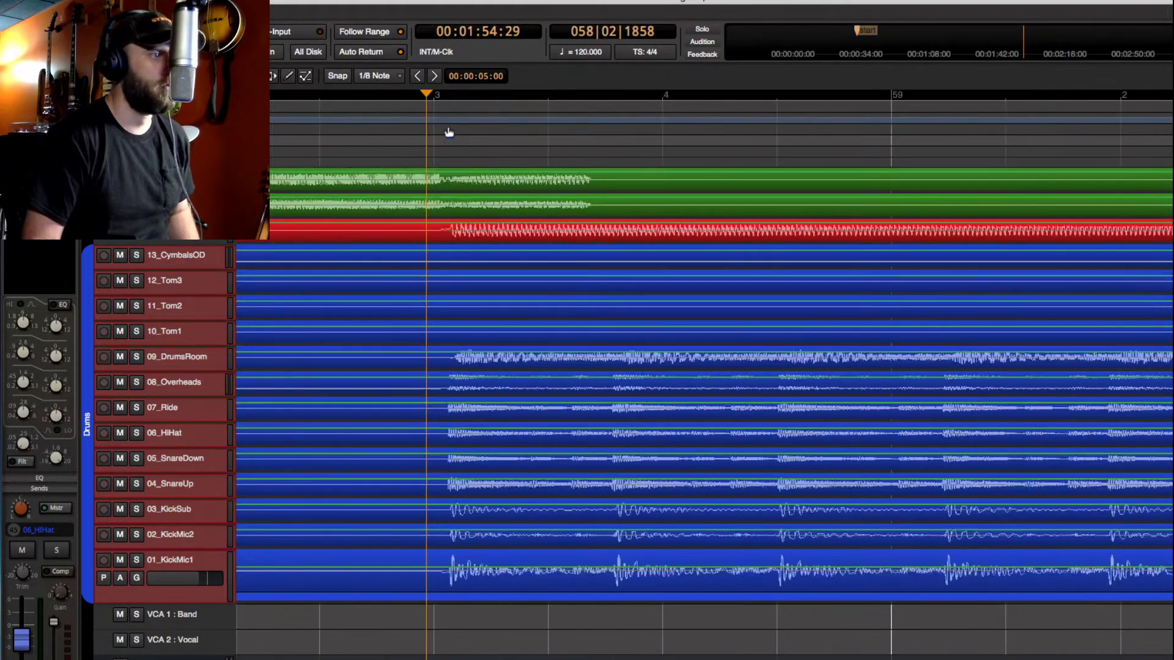
{"action": "scroll", "coordinate": [449, 132], "scroll_direction": "down", "scroll_amount": 1}
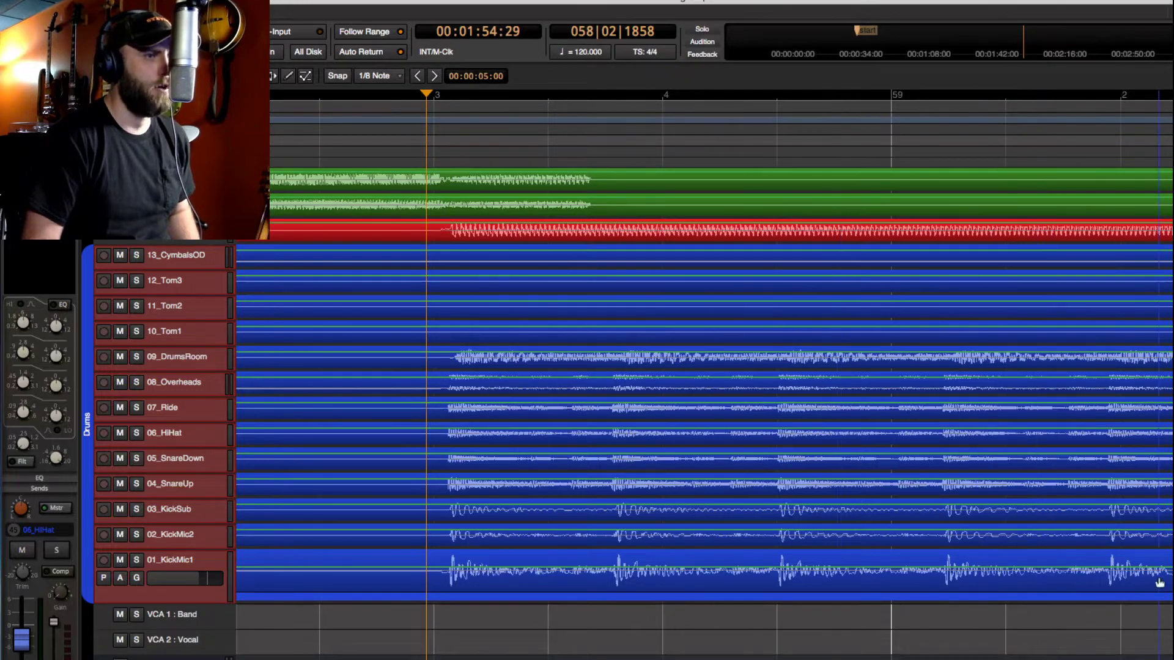
{"action": "key", "text": "f"}
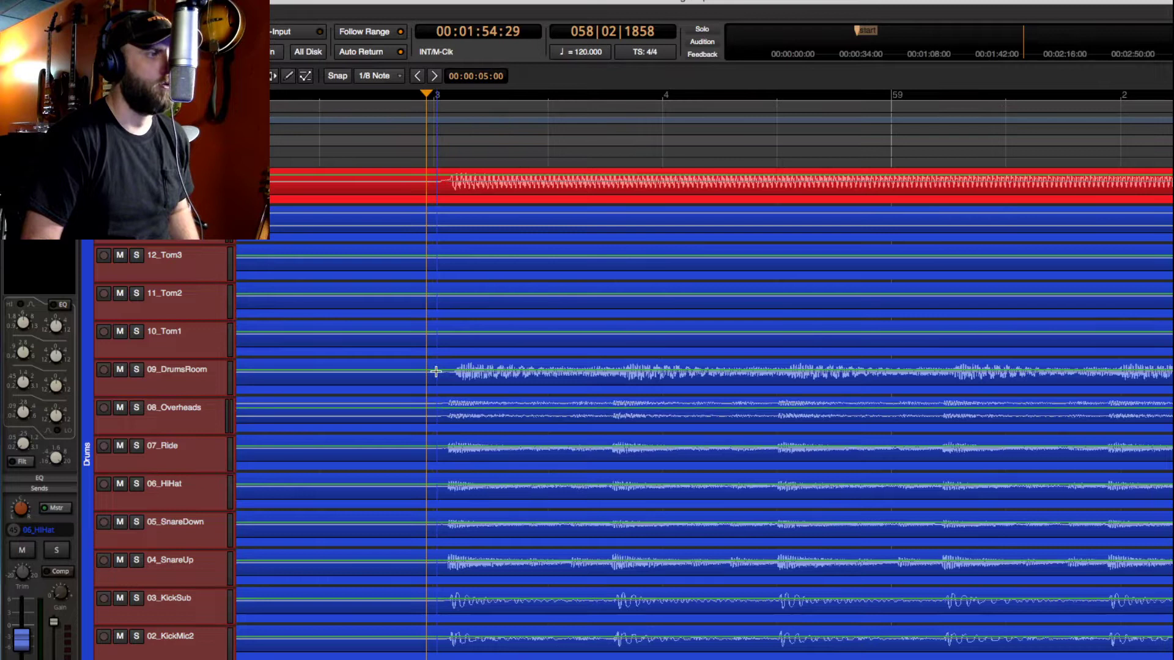
{"action": "left_click_drag", "start_coordinate": [442, 365], "coordinate": [609, 466]}
{"action": "key", "text": "space"}
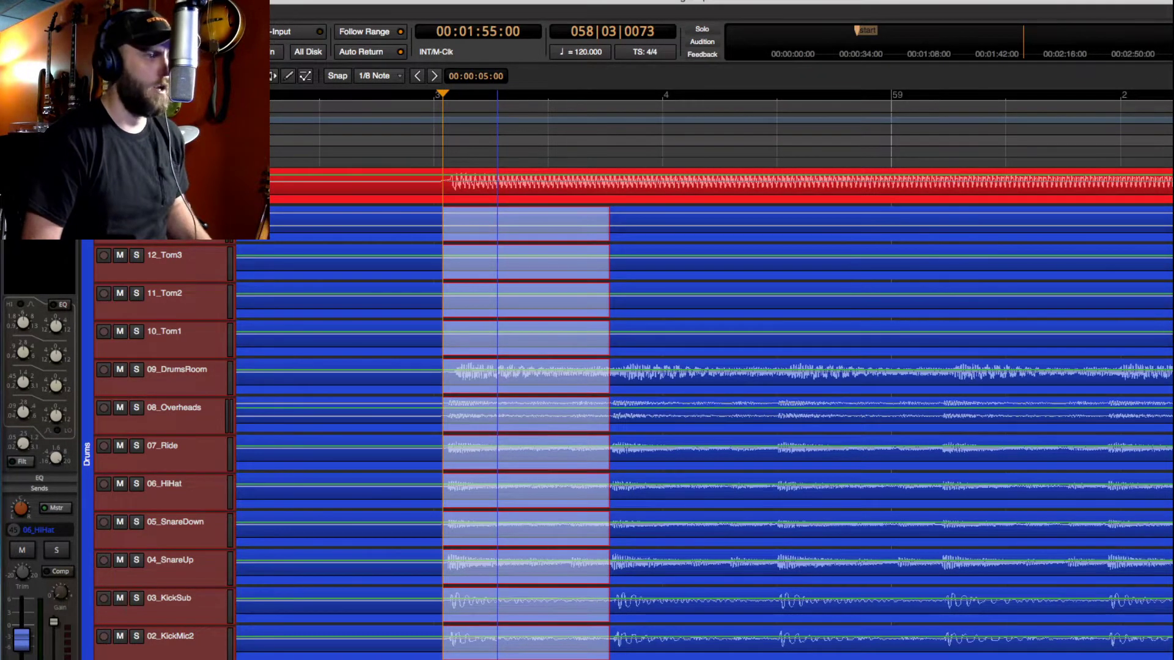
{"action": "key", "text": "s"}
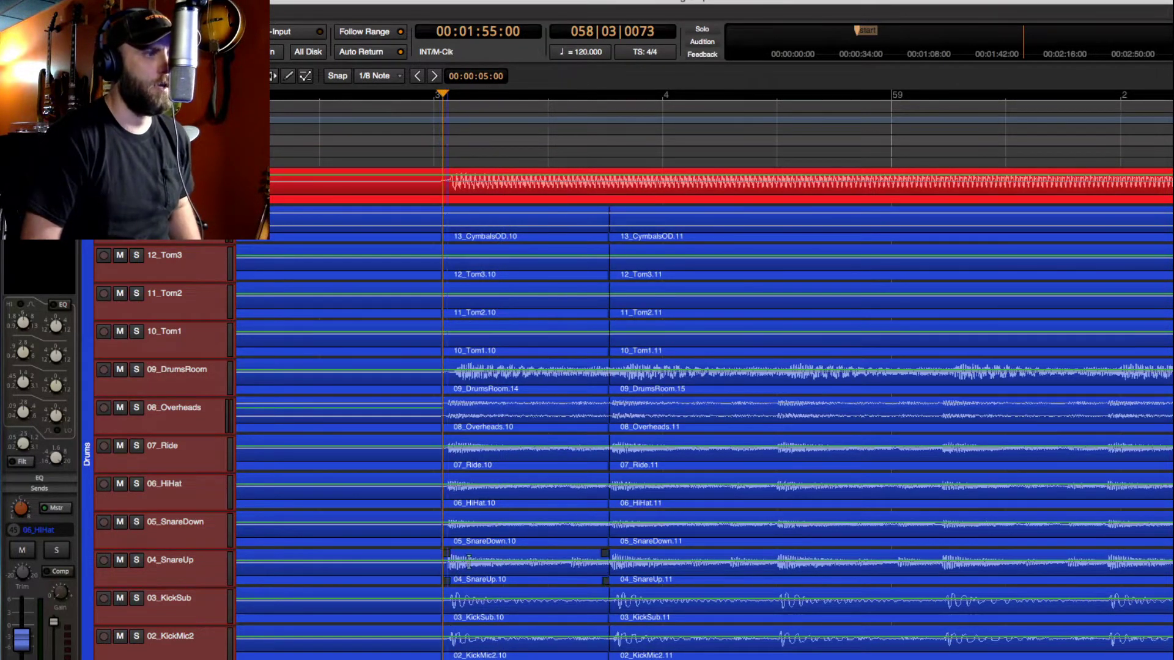
Select the separated first-hit regions on the drum tracks and move them slightly earlier on the timeline.
{"action": "left_click", "coordinate": [557, 565]}
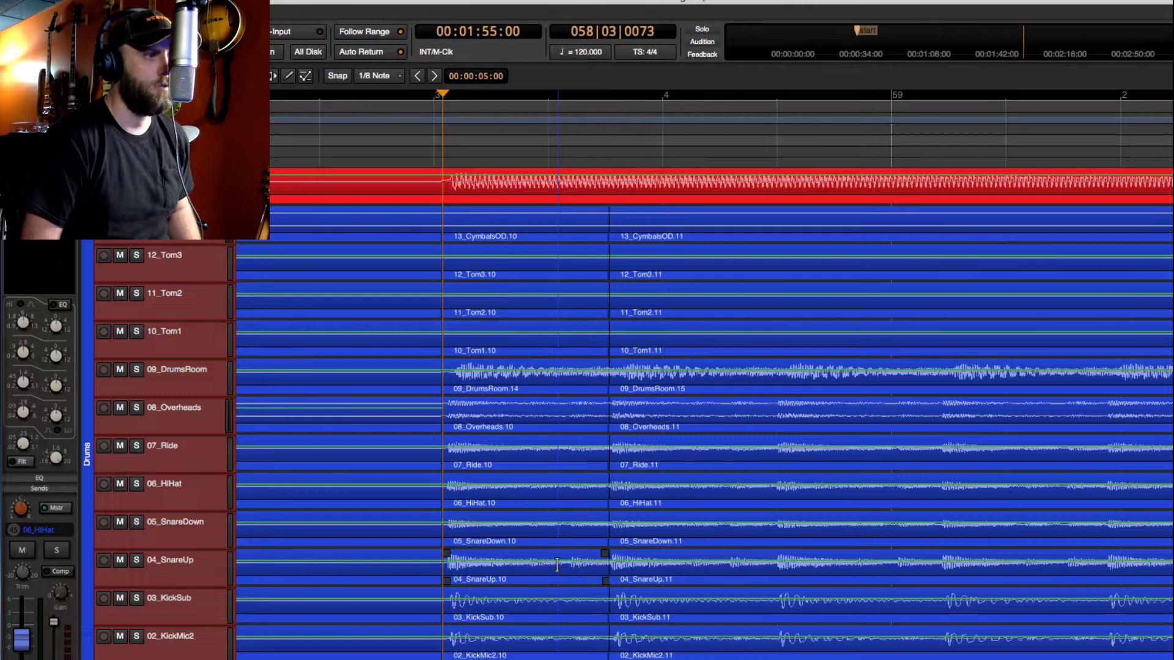
{"action": "left_click", "coordinate": [548, 573]}
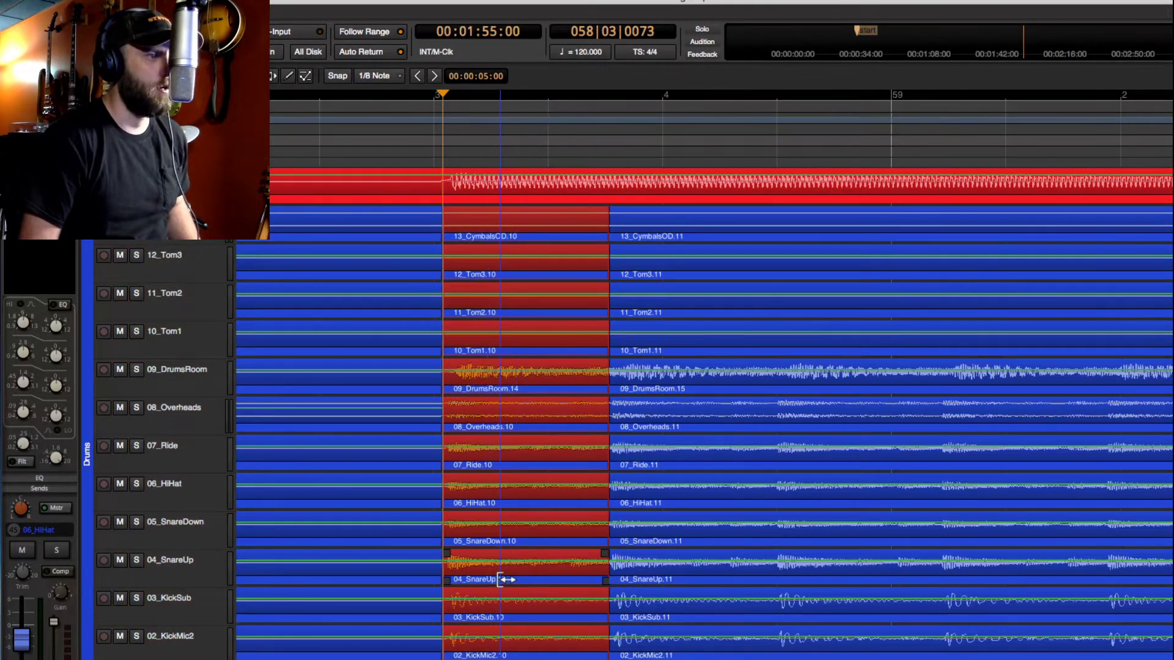
{"action": "mouse_move", "coordinate": [500, 579]}
{"action": "left_mouse_down"}
{"action": "mouse_move", "coordinate": [516, 581]}
{"action": "mouse_move", "coordinate": [495, 583]}
{"action": "left_mouse_up"}
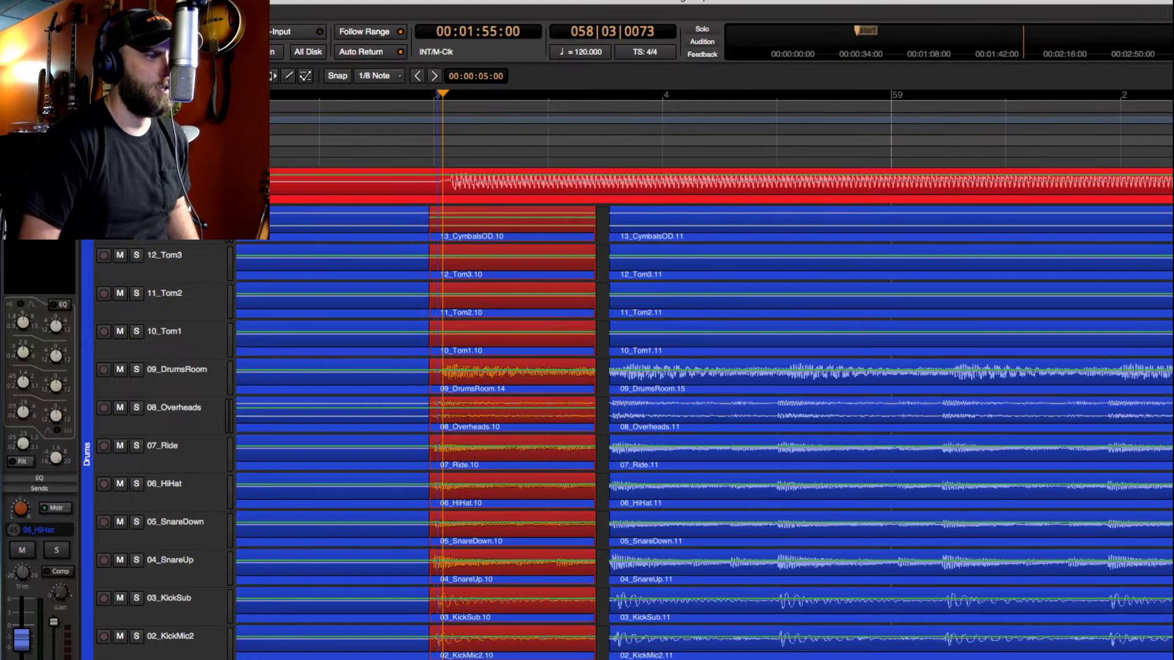
{"action": "left_click_drag", "start_coordinate": [453, 574], "coordinate": [453, 576]}
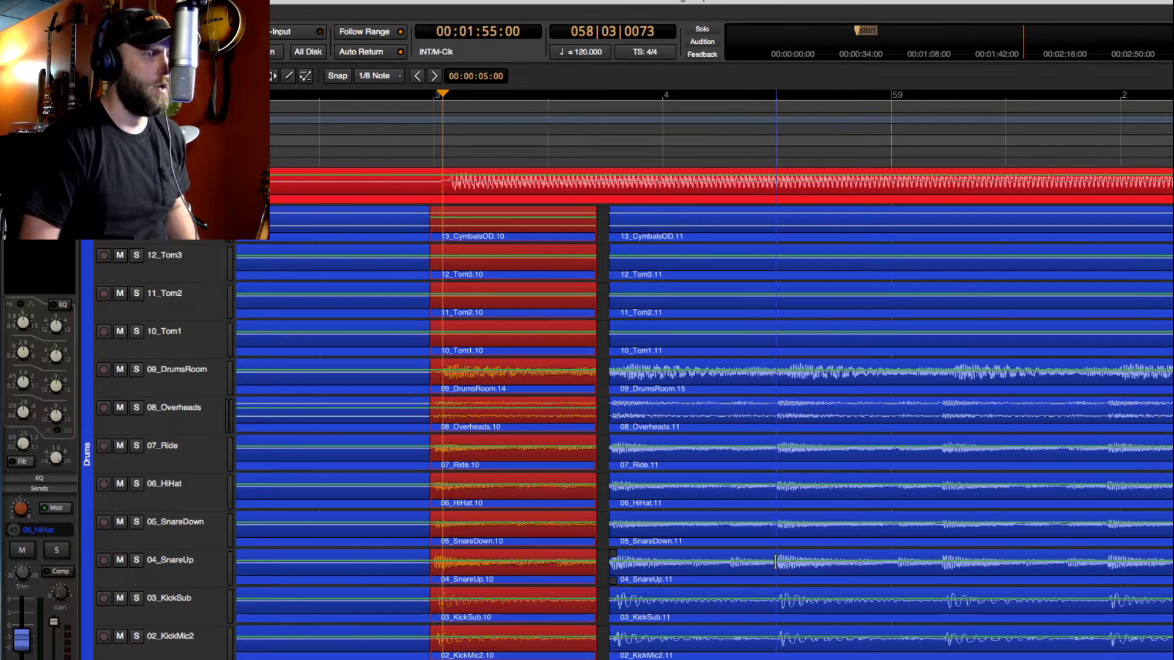
Separate the second drum hit on all drum tracks and move its regions slightly earlier, close behind the first hit.
{"action": "left_click_drag", "start_coordinate": [775, 561], "coordinate": [605, 594]}
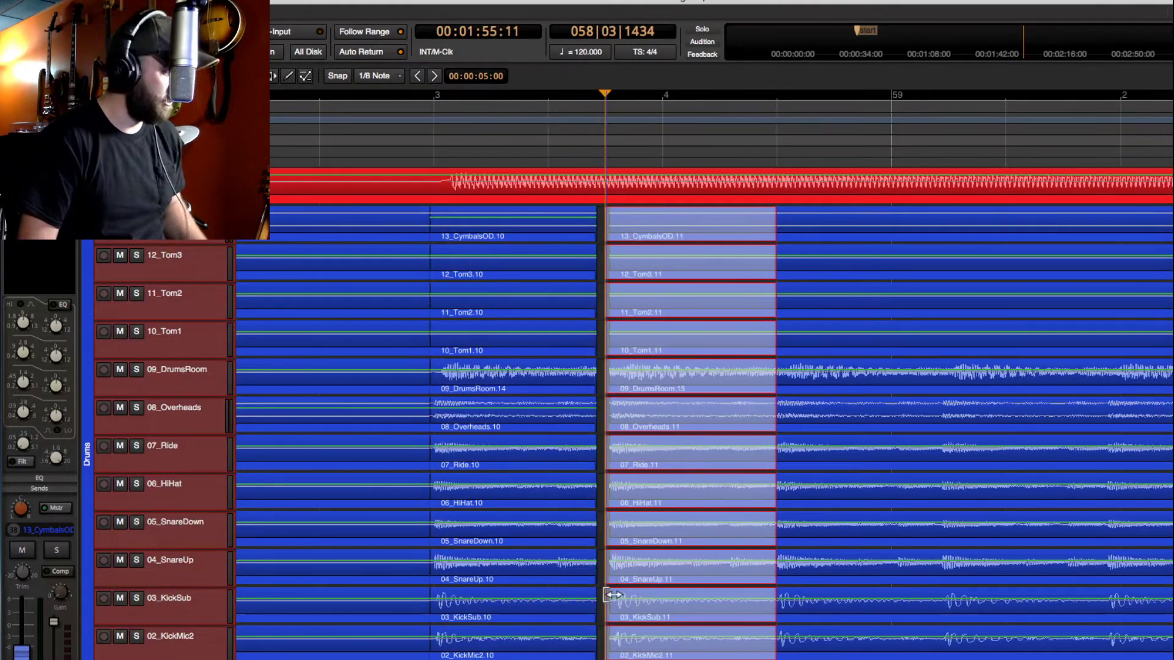
{"action": "key", "text": "ctrl+e"}
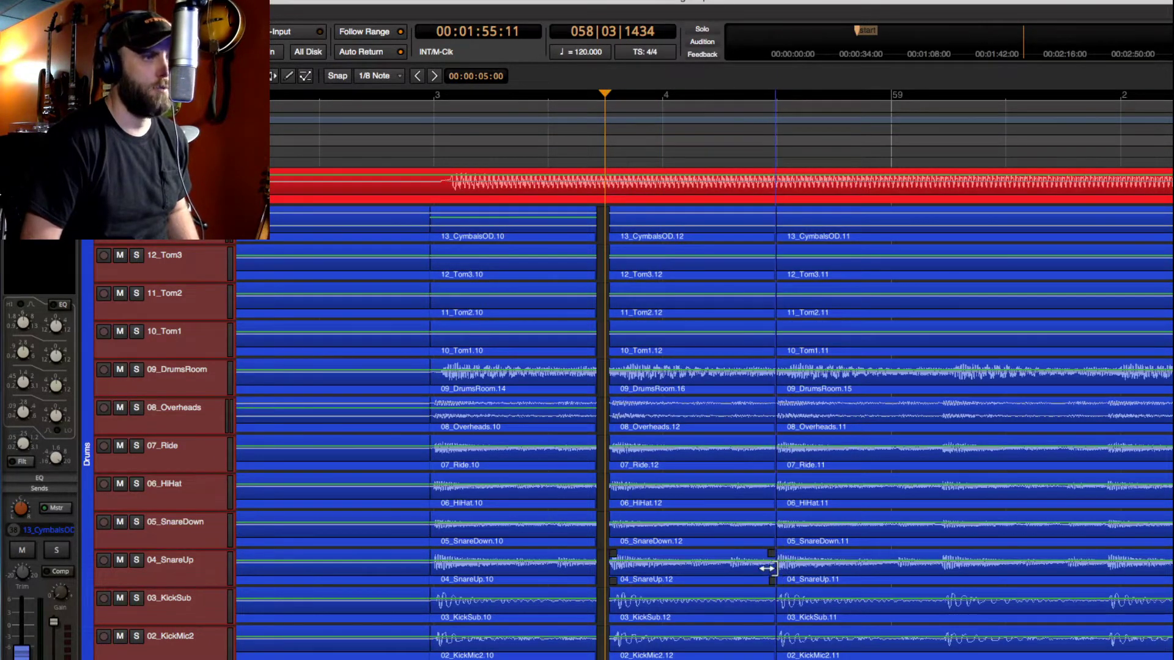
{"action": "mouse_move", "coordinate": [742, 576]}
{"action": "left_mouse_down"}
{"action": "mouse_move", "coordinate": [697, 576]}
{"action": "mouse_move", "coordinate": [761, 585]}
{"action": "mouse_move", "coordinate": [693, 585]}
{"action": "mouse_move", "coordinate": [720, 584]}
{"action": "left_mouse_up"}
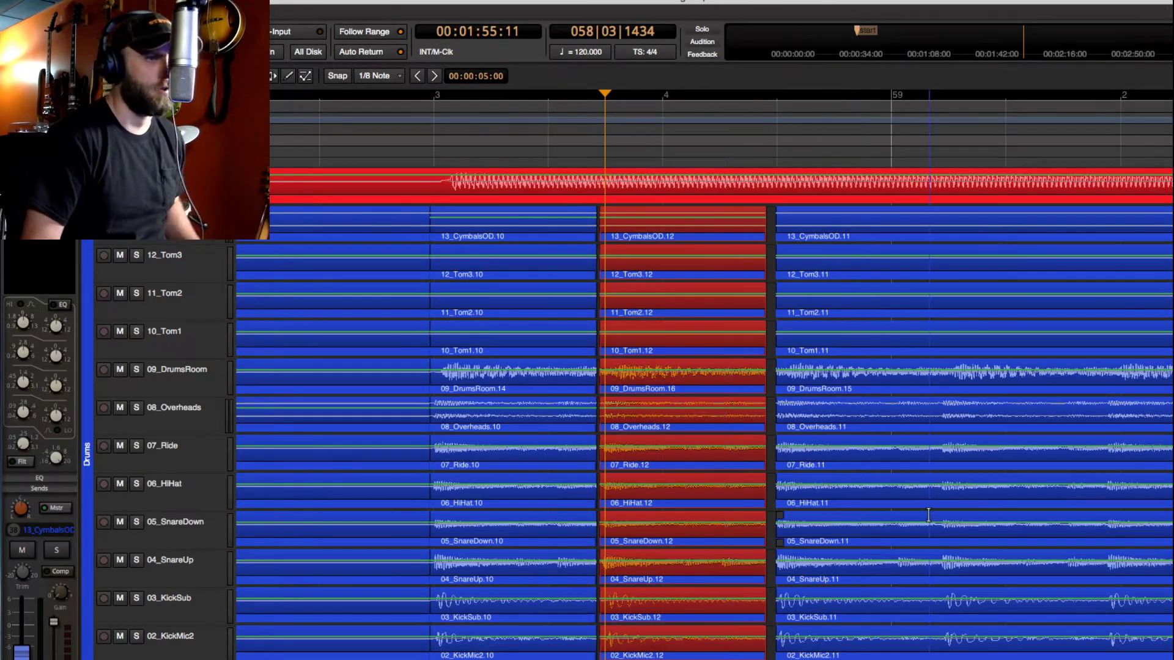
Split the drum tracks around a span of four hits, from 059|01|0408 to just past beat 4 of bar 59.
{"action": "scroll", "coordinate": [928, 515], "scroll_direction": "left", "scroll_amount": 5}
{"action": "scroll", "coordinate": [929, 516], "scroll_direction": "right", "scroll_amount": 7}
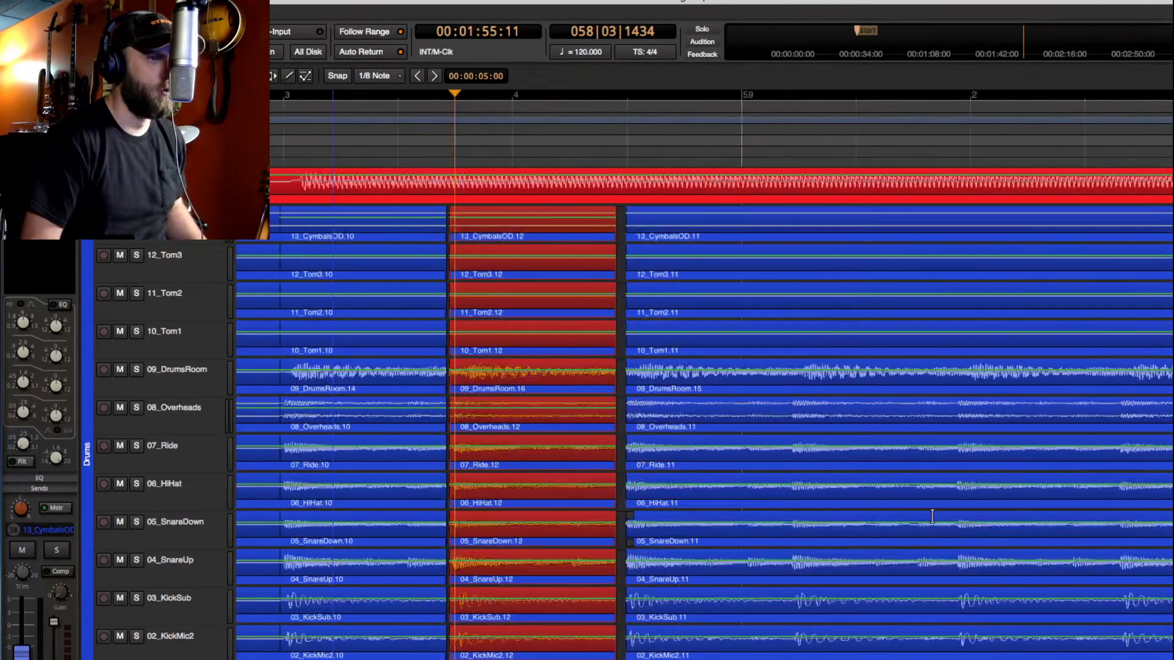
{"action": "scroll", "coordinate": [932, 517], "scroll_direction": "right", "scroll_amount": 10}
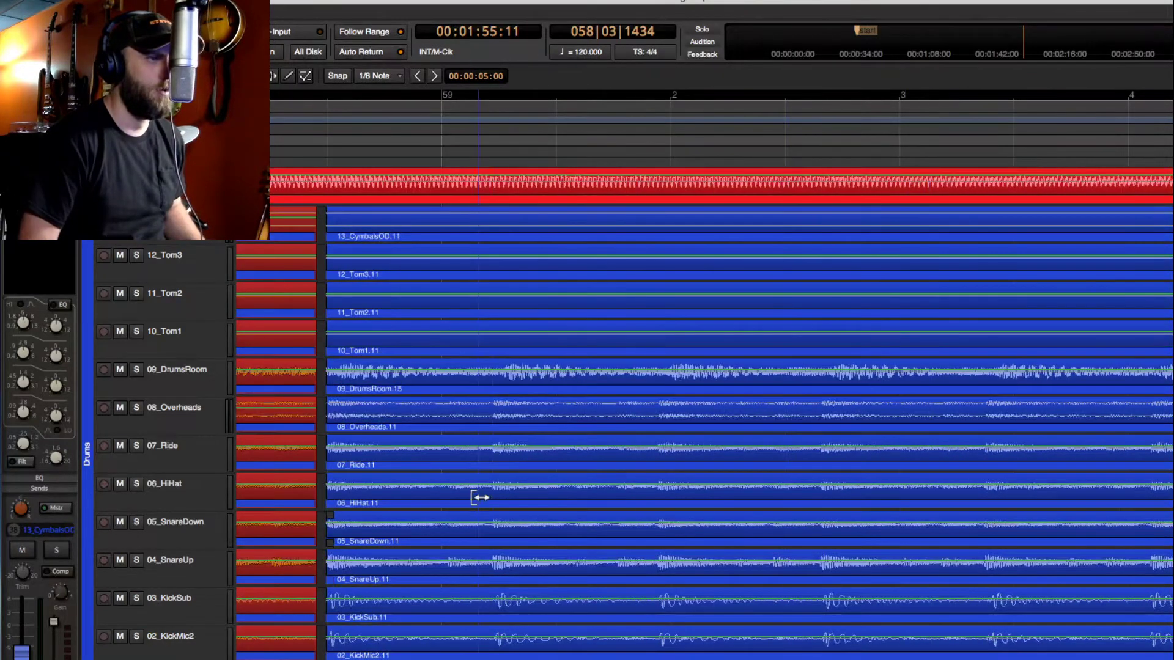
{"action": "left_click_drag", "start_coordinate": [491, 563], "coordinate": [1147, 638]}
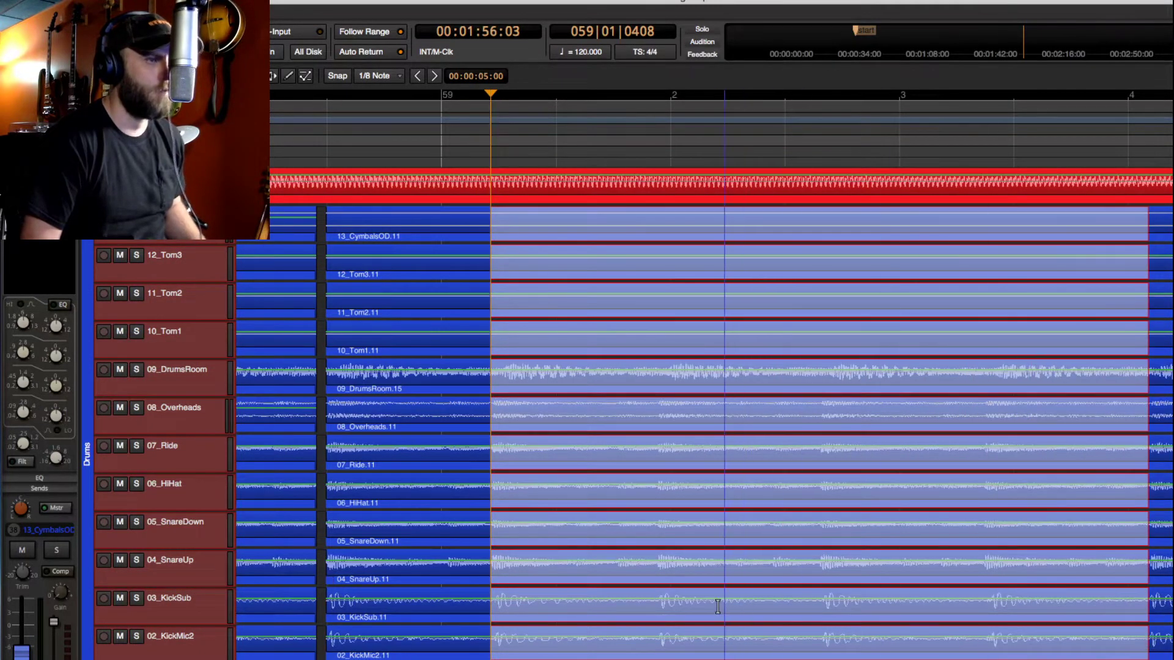
{"action": "key", "text": "s"}
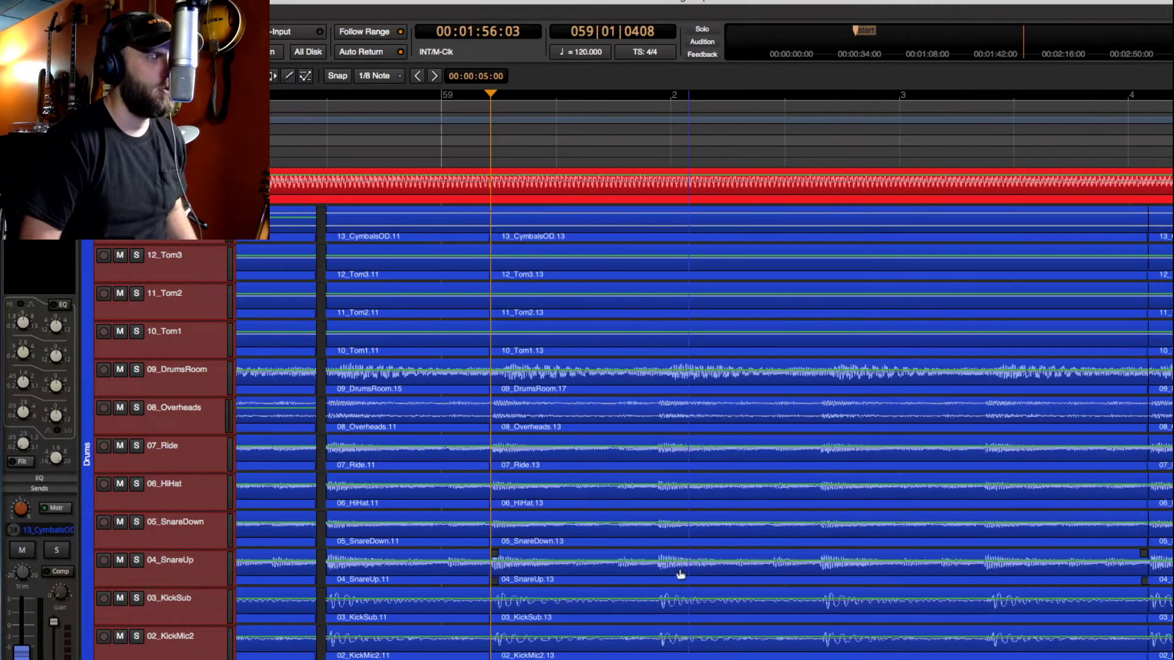
Select the split four-hit drum regions and slip their audio slightly later inside the region boundaries.
{"action": "left_click", "coordinate": [744, 576]}
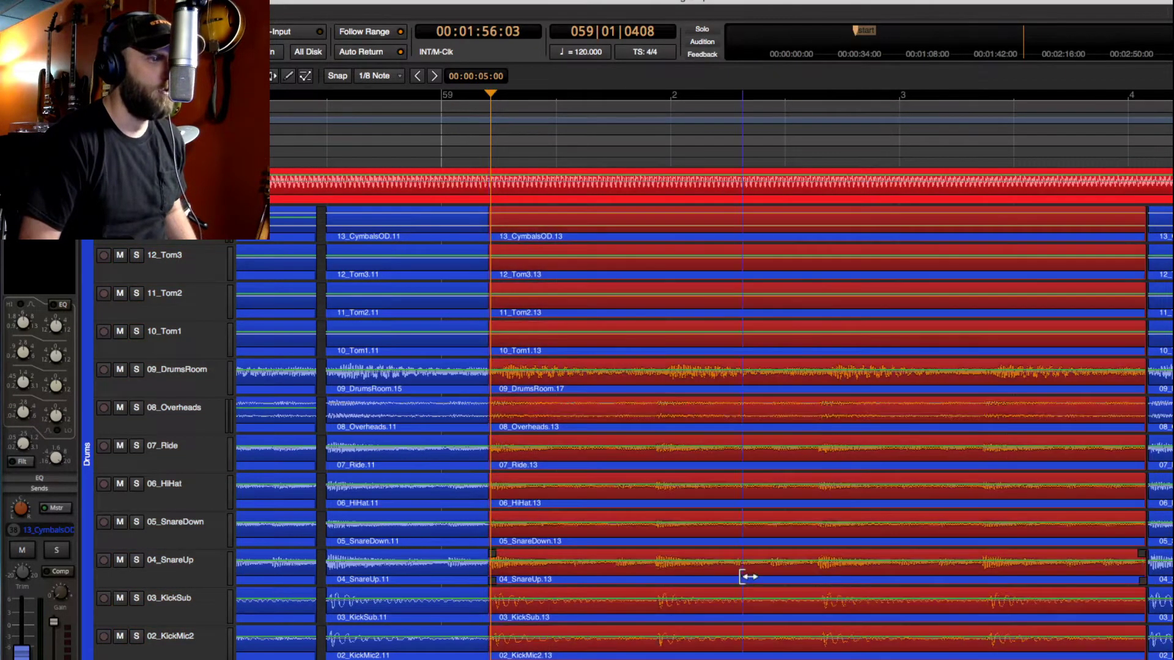
{"action": "mouse_move", "coordinate": [751, 580]}
{"action": "left_mouse_down"}
{"action": "mouse_move", "coordinate": [720, 578]}
{"action": "mouse_move", "coordinate": [793, 582]}
{"action": "mouse_move", "coordinate": [758, 584]}
{"action": "left_mouse_up"}
{"action": "scroll", "coordinate": [867, 572], "scroll_direction": "down", "scroll_amount": 5}
{"action": "scroll", "coordinate": [866, 572], "scroll_direction": "up", "scroll_amount": 5}
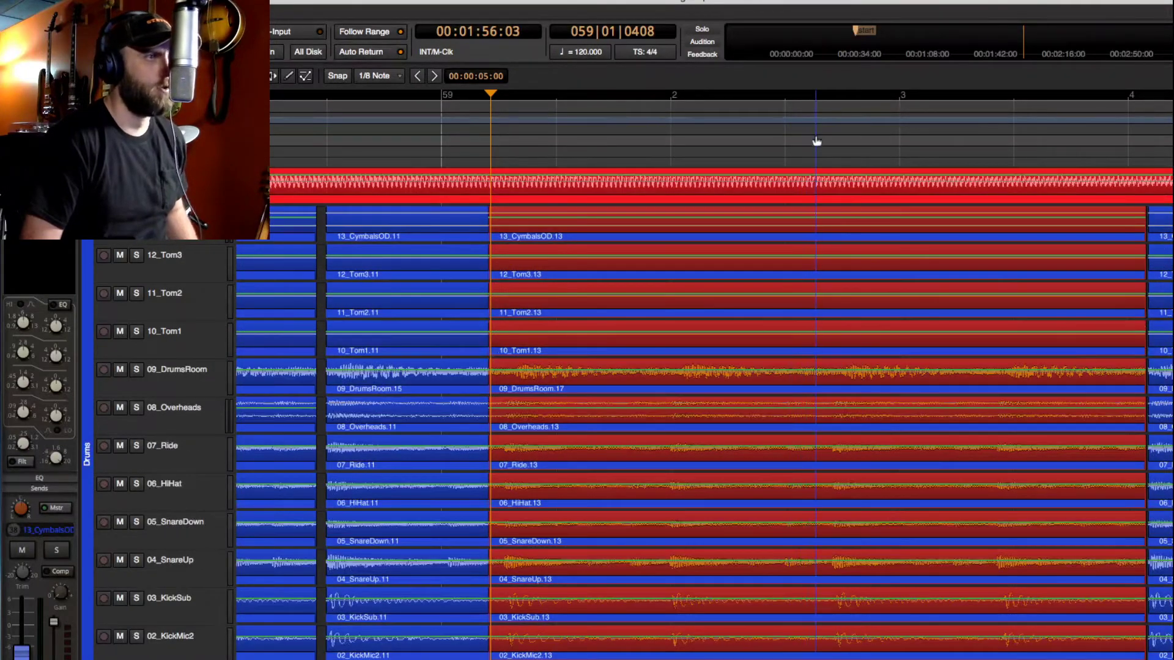
Create a track group named E GTR for the tracks 20_ElecGtr3Mic1, 21_ElecGtr3Mic2 and 22_ElecGtr3DI.
{"action": "scroll", "coordinate": [816, 142], "scroll_direction": "down", "scroll_amount": 3}
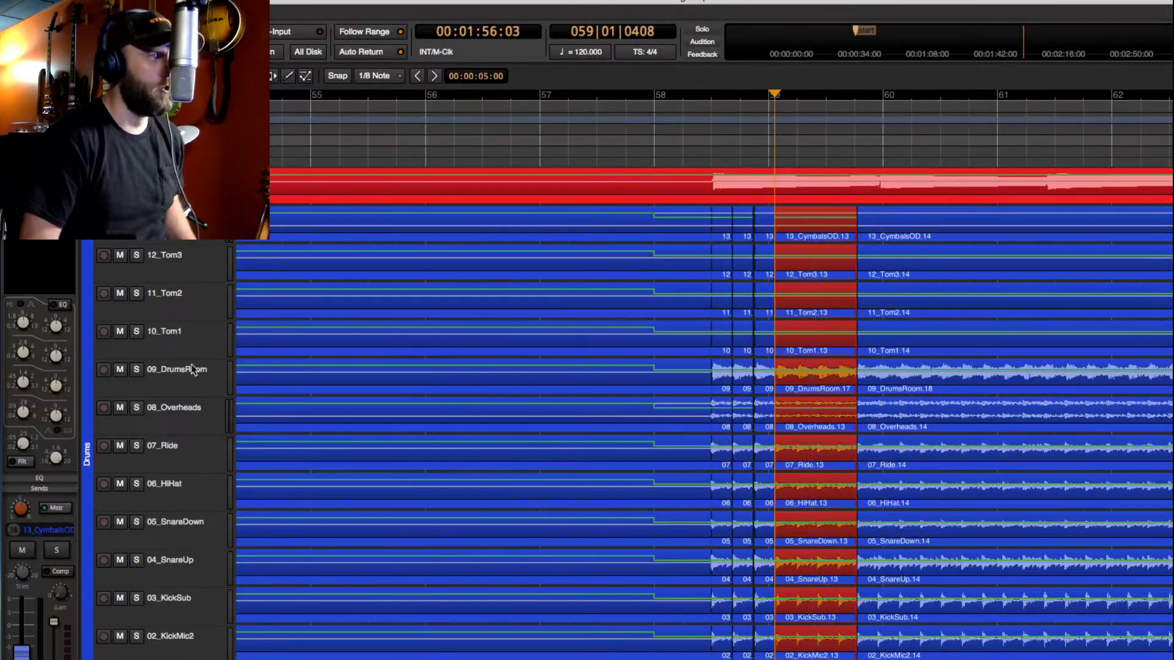
{"action": "scroll", "coordinate": [191, 369], "scroll_direction": "up", "scroll_amount": 8}
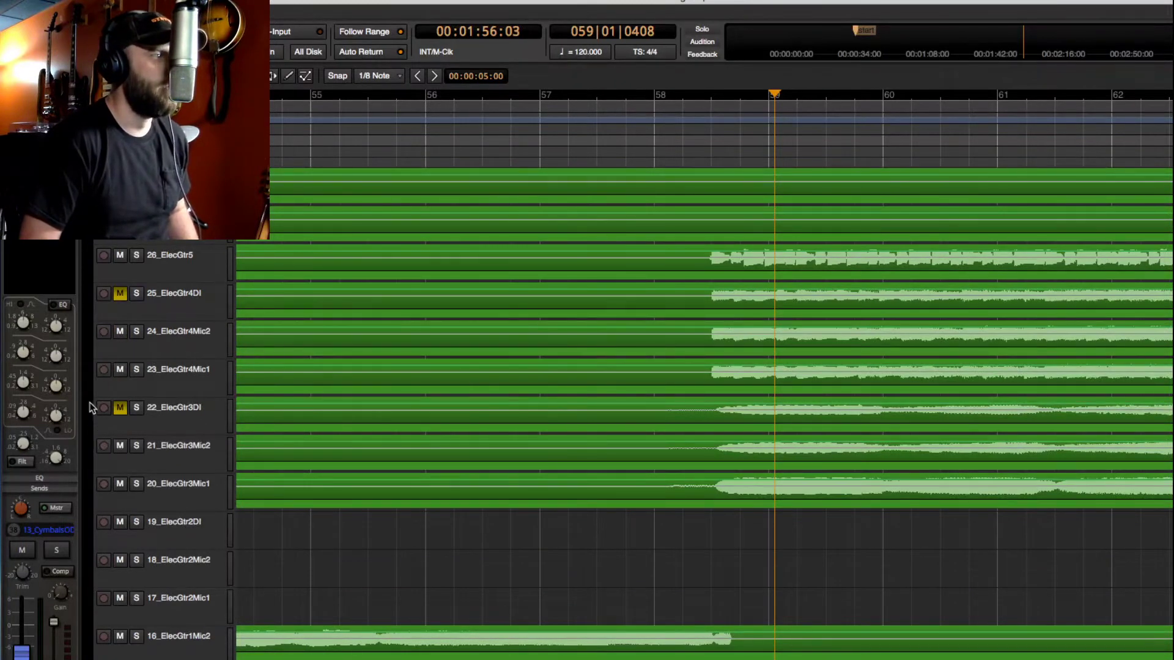
{"action": "left_click_drag", "start_coordinate": [79, 509], "coordinate": [78, 510]}
{"action": "type", "text": "E"}
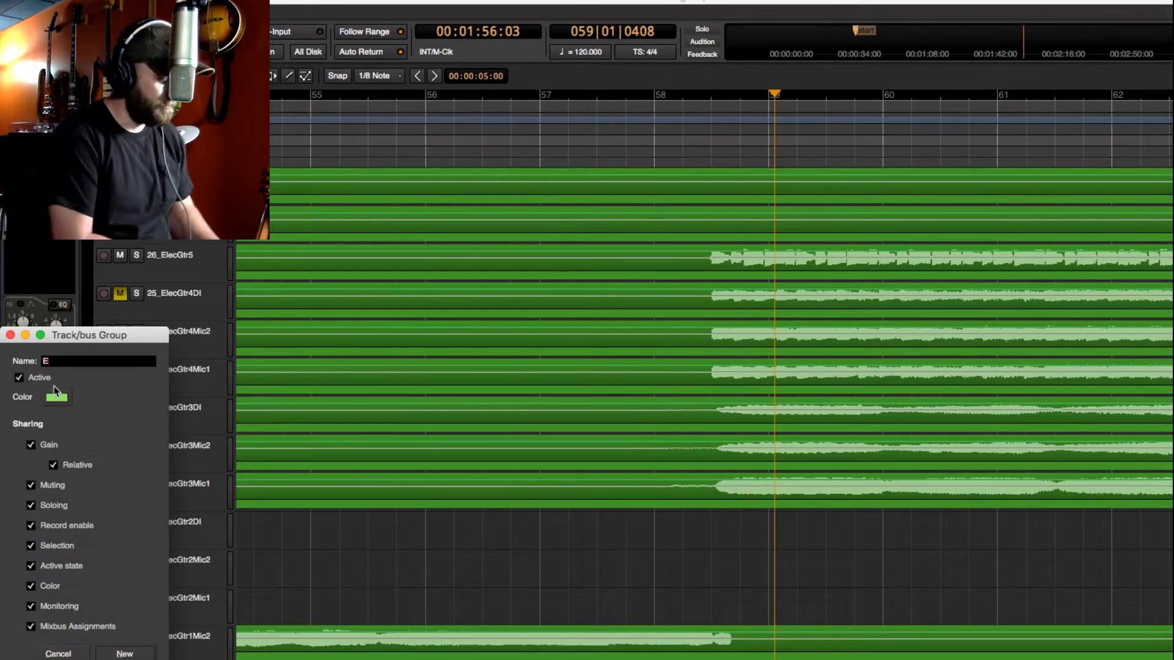
{"action": "type", "text": " GTR"}
{"action": "key", "text": "Return"}
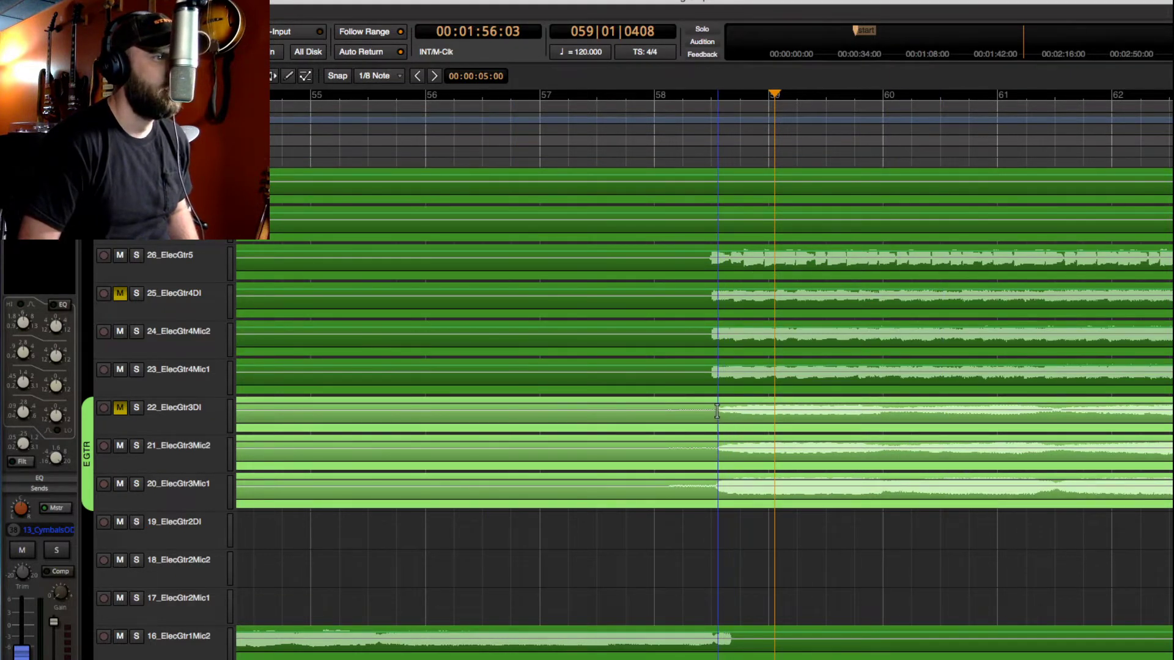
Split the three E GTR tracks from 058|03|0405 to about the middle of bar 61 and select the separated regions.
{"action": "left_click_drag", "start_coordinate": [718, 414], "coordinate": [1060, 481]}
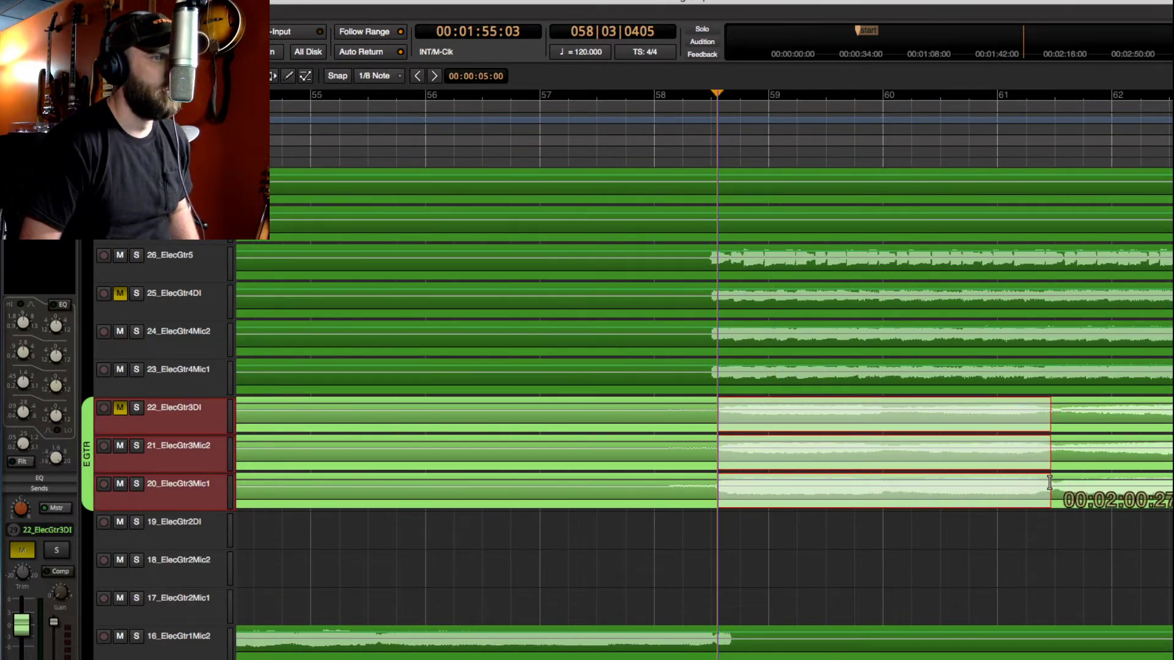
{"action": "key", "text": "super+e"}
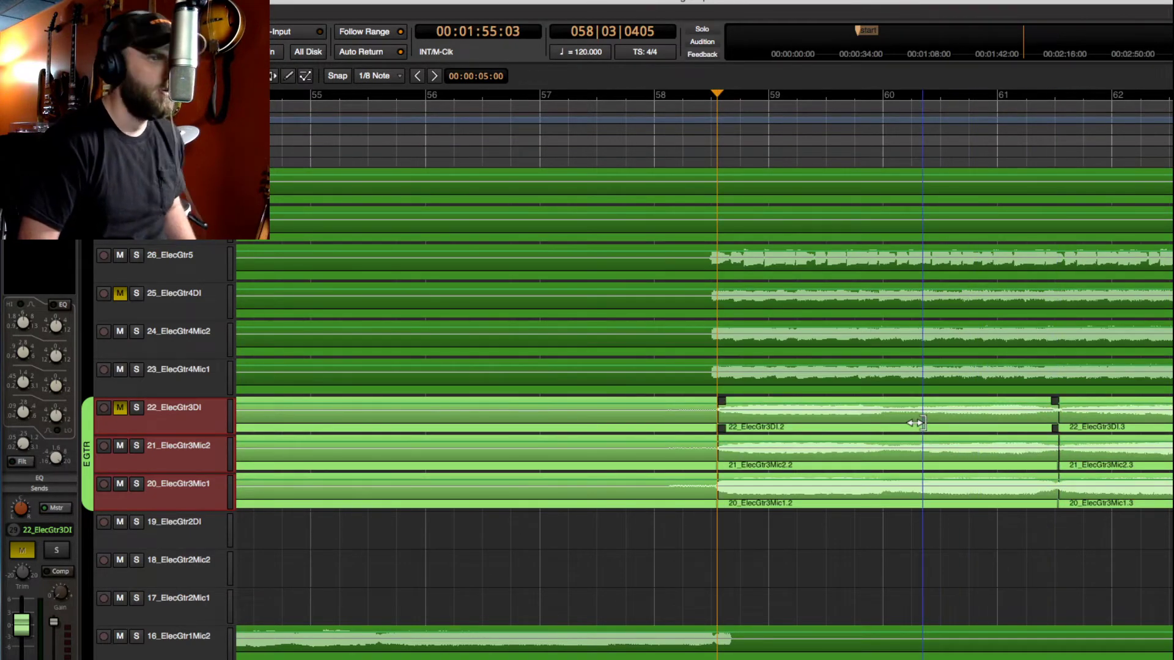
{"action": "mouse_move", "coordinate": [915, 423]}
{"action": "left_mouse_down"}
{"action": "mouse_move", "coordinate": [905, 425]}
{"action": "mouse_move", "coordinate": [943, 430]}
{"action": "mouse_move", "coordinate": [917, 430]}
{"action": "left_mouse_up"}
{"action": "scroll", "coordinate": [1078, 162], "scroll_direction": "down", "scroll_amount": 6}
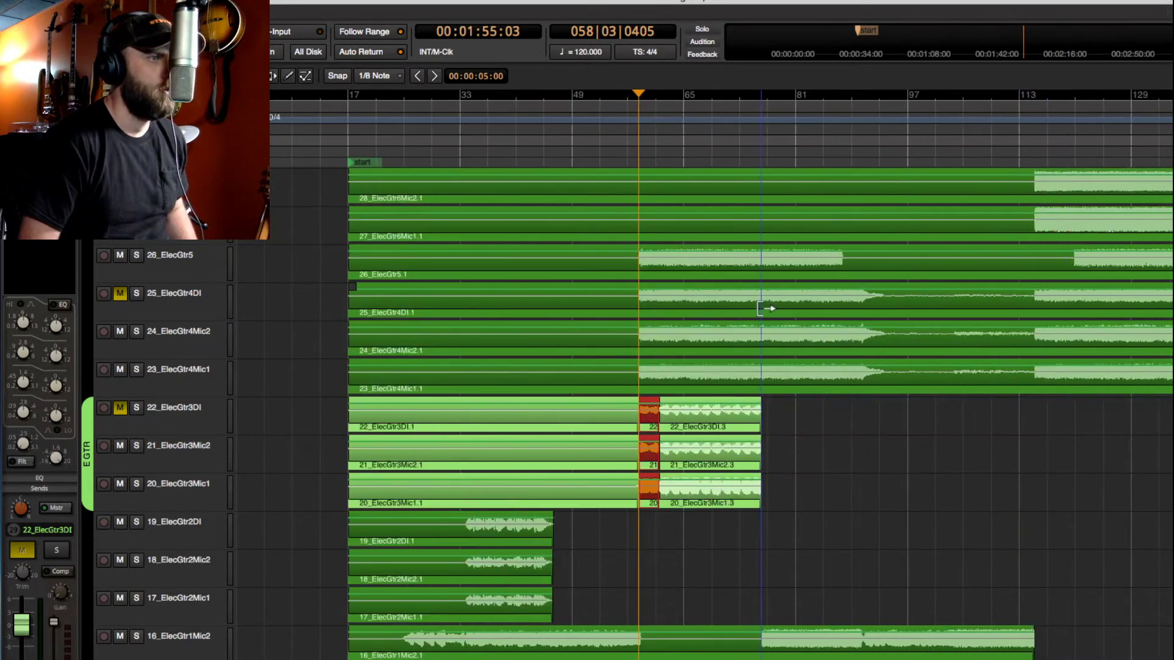
Split the E GTR tracks from 067|02|1220 to just before bar 72 and move the separated regions slightly later.
{"action": "scroll", "coordinate": [707, 195], "scroll_direction": "up", "scroll_amount": 3}
{"action": "scroll", "coordinate": [707, 147], "scroll_direction": "up", "scroll_amount": 3}
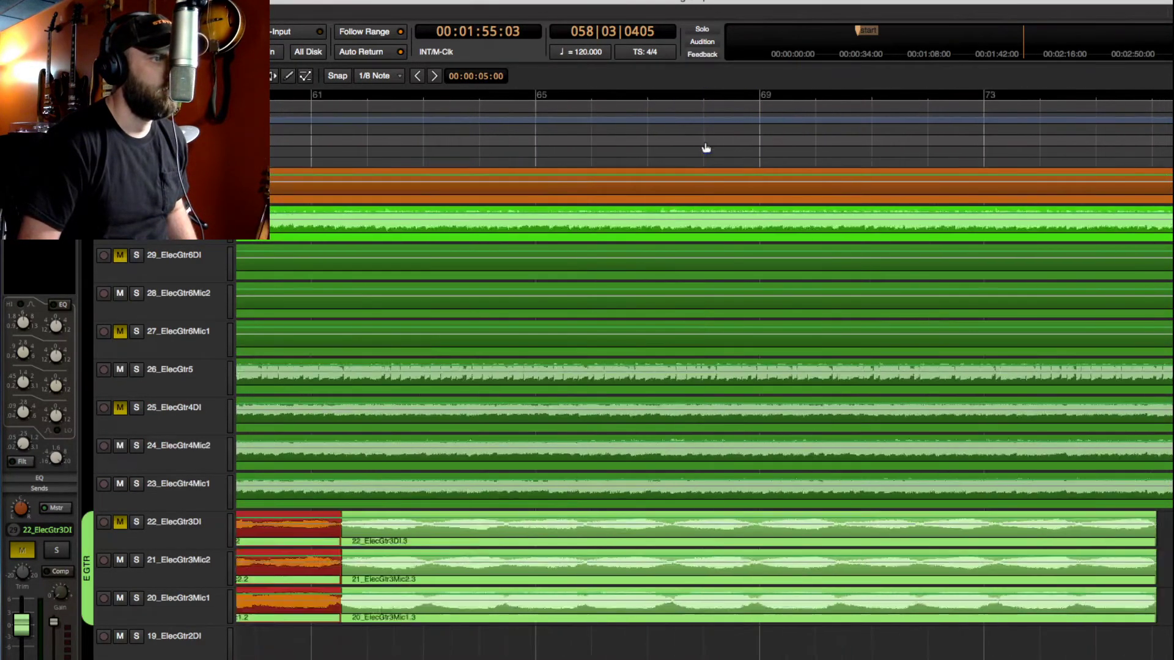
{"action": "scroll", "coordinate": [706, 148], "scroll_direction": "down", "scroll_amount": 1}
{"action": "left_click_drag", "start_coordinate": [687, 520], "coordinate": [812, 573]}
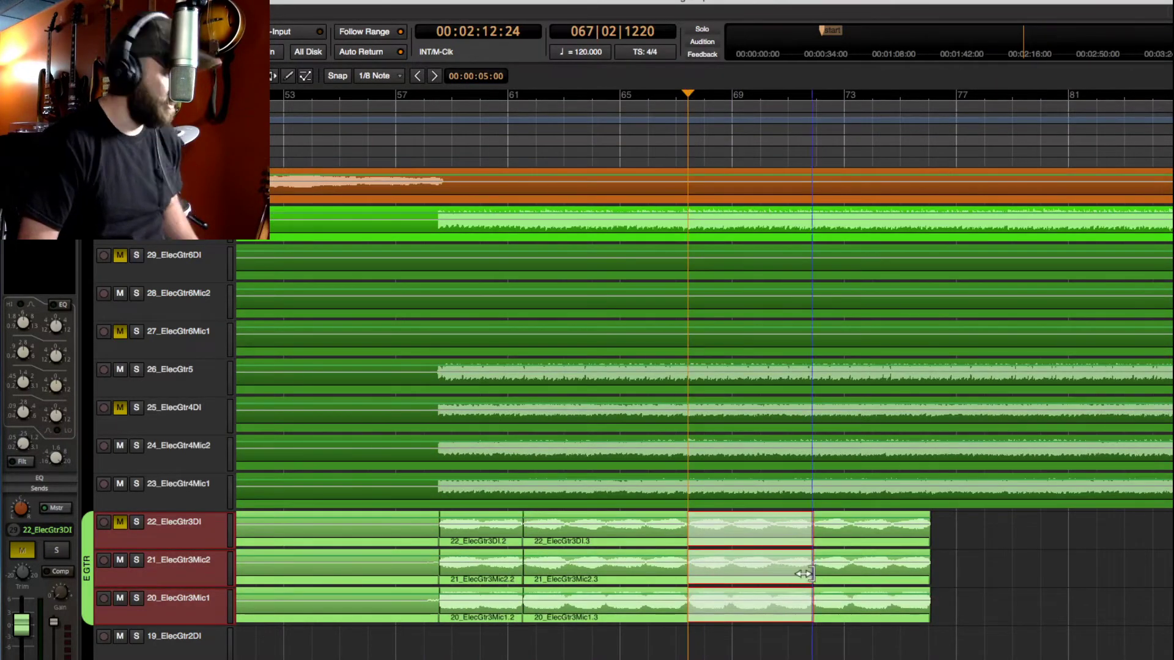
{"action": "key", "text": "b"}
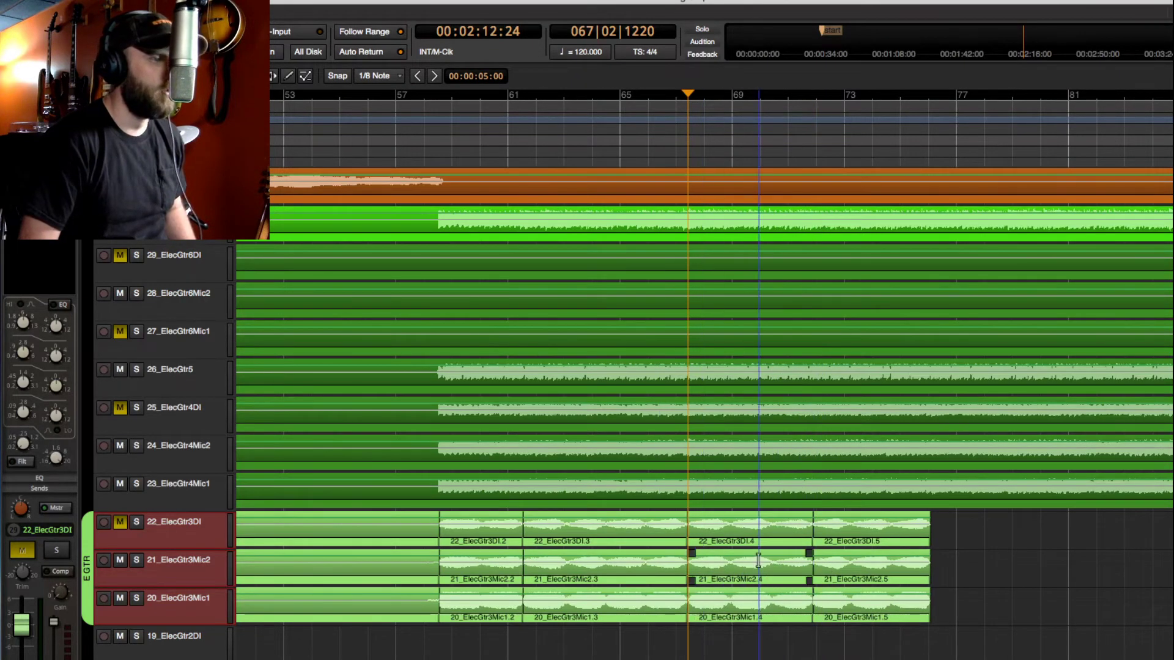
{"action": "mouse_move", "coordinate": [754, 574]}
{"action": "left_mouse_down"}
{"action": "mouse_move", "coordinate": [712, 577]}
{"action": "mouse_move", "coordinate": [1028, 580]}
{"action": "mouse_move", "coordinate": [760, 580]}
{"action": "left_mouse_up"}
{"action": "key", "text": "minus"}
{"action": "key", "text": "minus"}
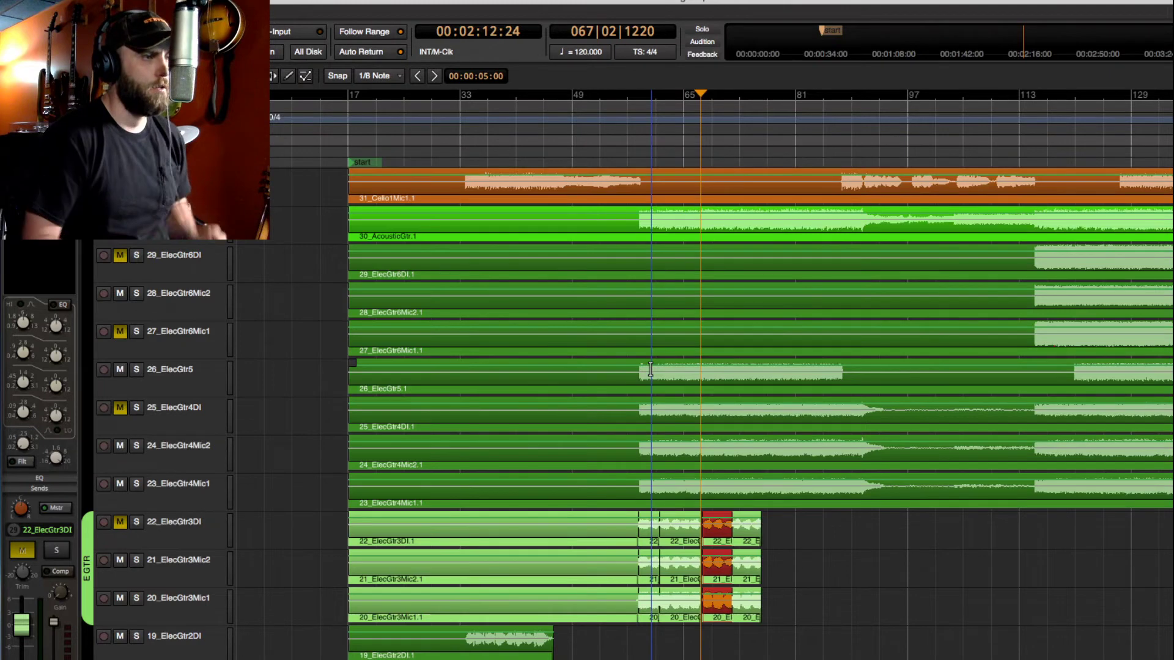
Deactivate the E GTR group and try moving only the 22_ElecGtr3DI region around bar 65.
{"action": "scroll", "coordinate": [227, 530], "scroll_direction": "down", "scroll_amount": 2}
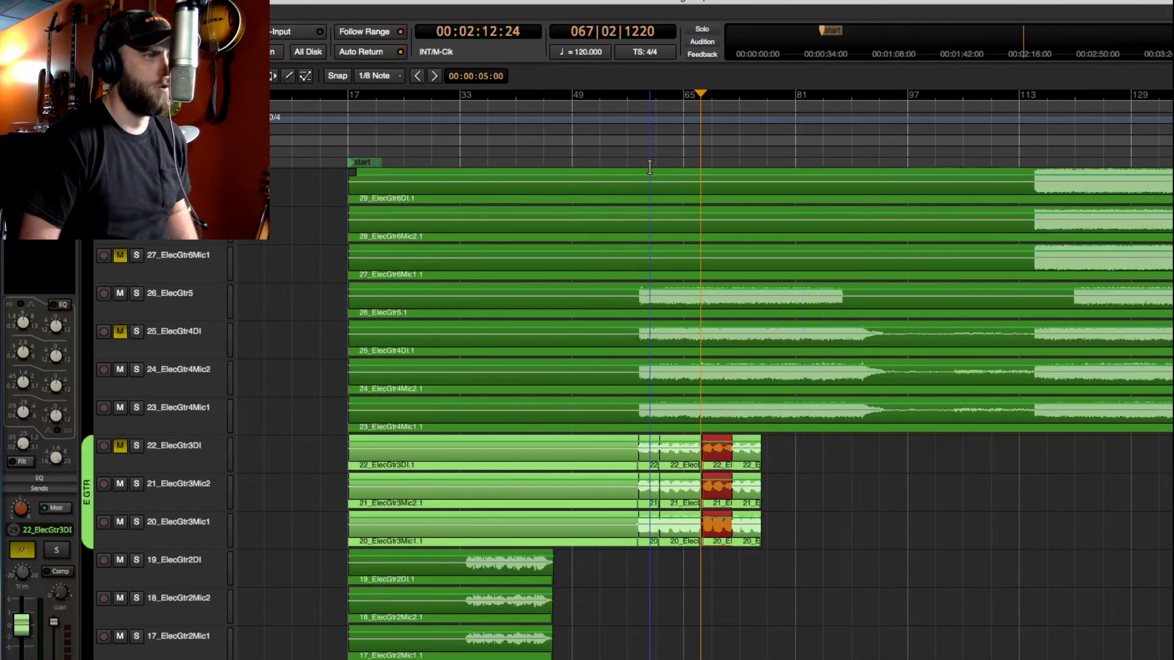
{"action": "scroll", "coordinate": [730, 141], "scroll_direction": "up", "scroll_amount": 4}
{"action": "scroll", "coordinate": [610, 431], "scroll_direction": "down", "scroll_amount": 2}
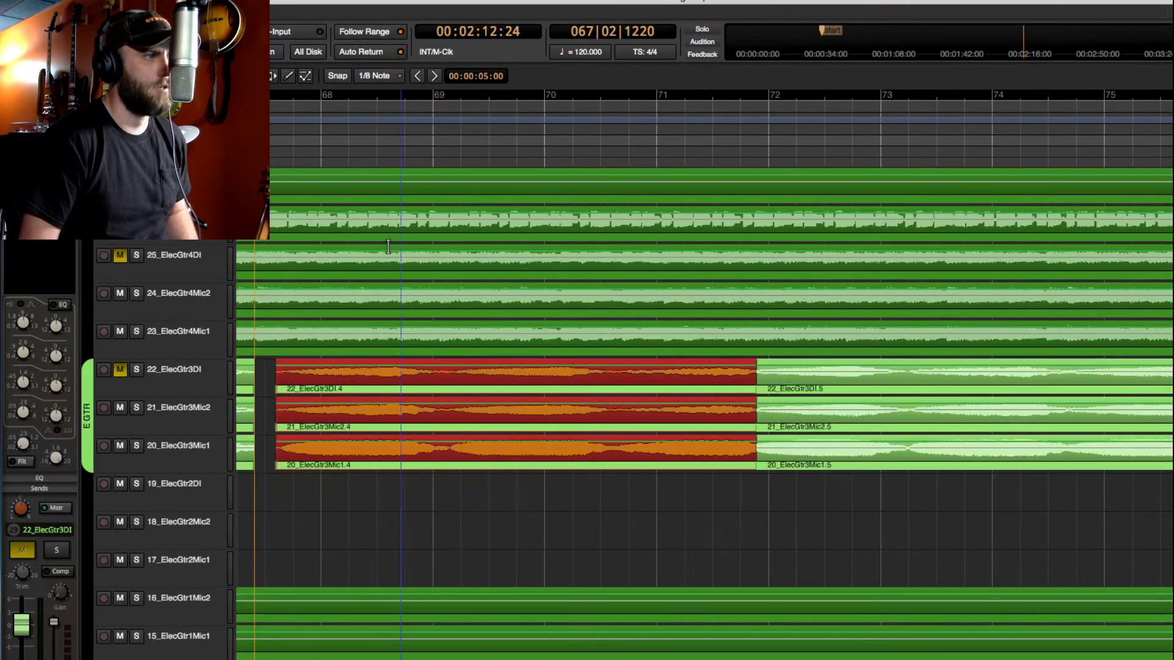
{"action": "scroll", "coordinate": [437, 144], "scroll_direction": "down", "scroll_amount": 6}
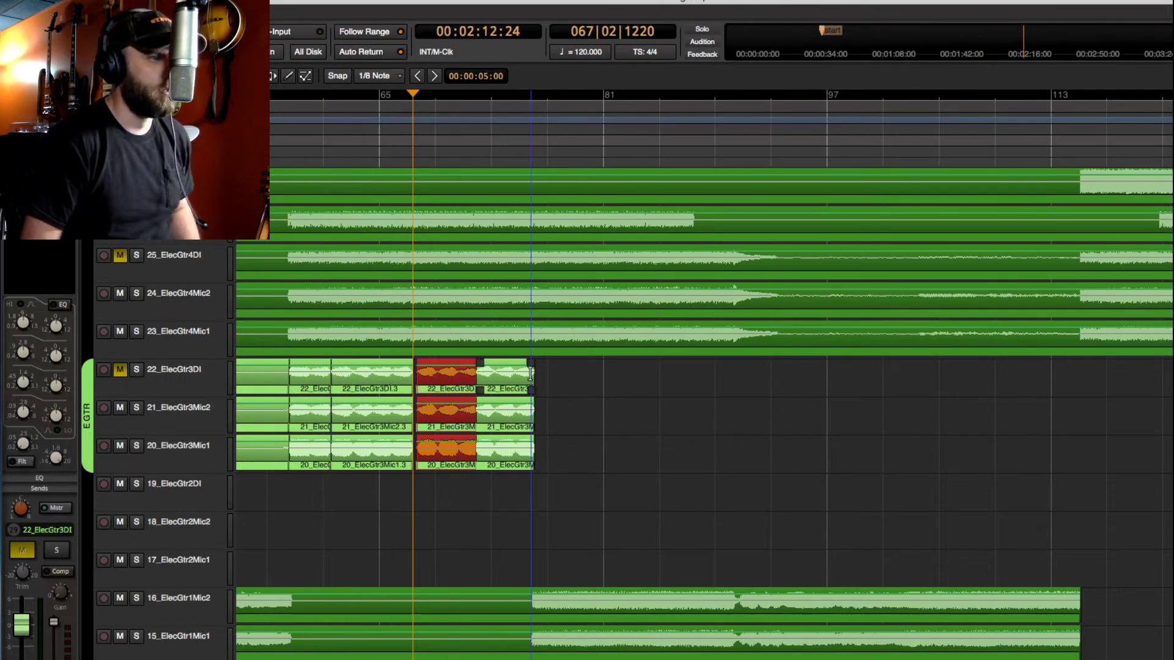
{"action": "left_click", "coordinate": [87, 432]}
{"action": "left_click_drag", "start_coordinate": [383, 375], "coordinate": [360, 389]}
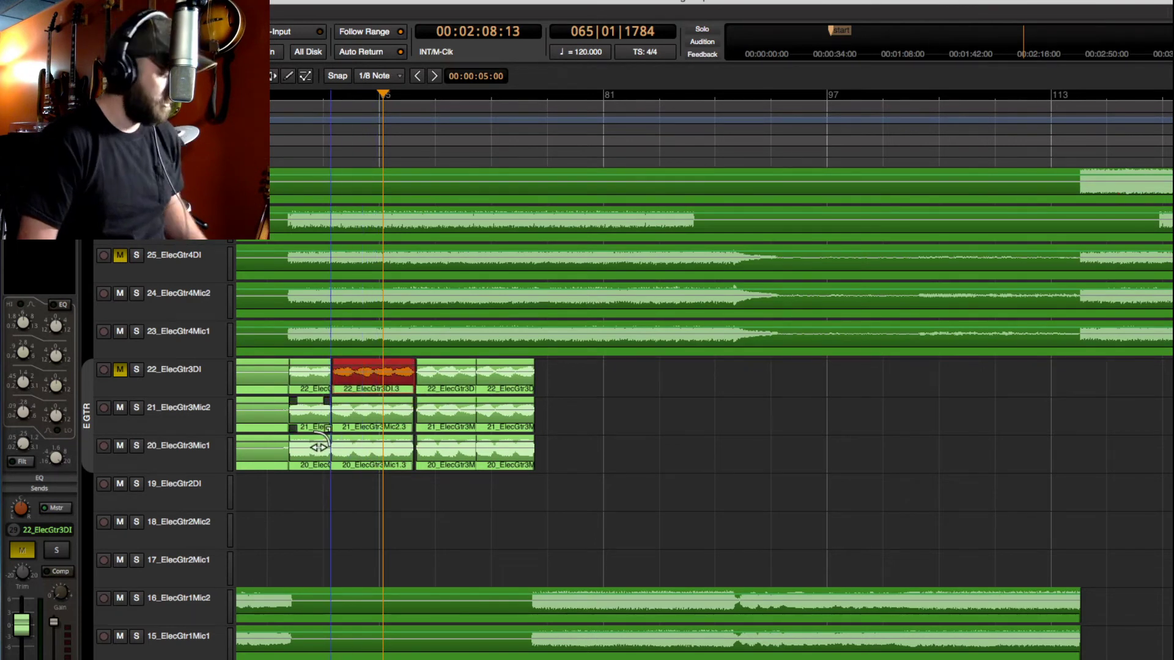
{"action": "key", "text": "super+z"}
{"action": "left_click", "coordinate": [359, 371]}
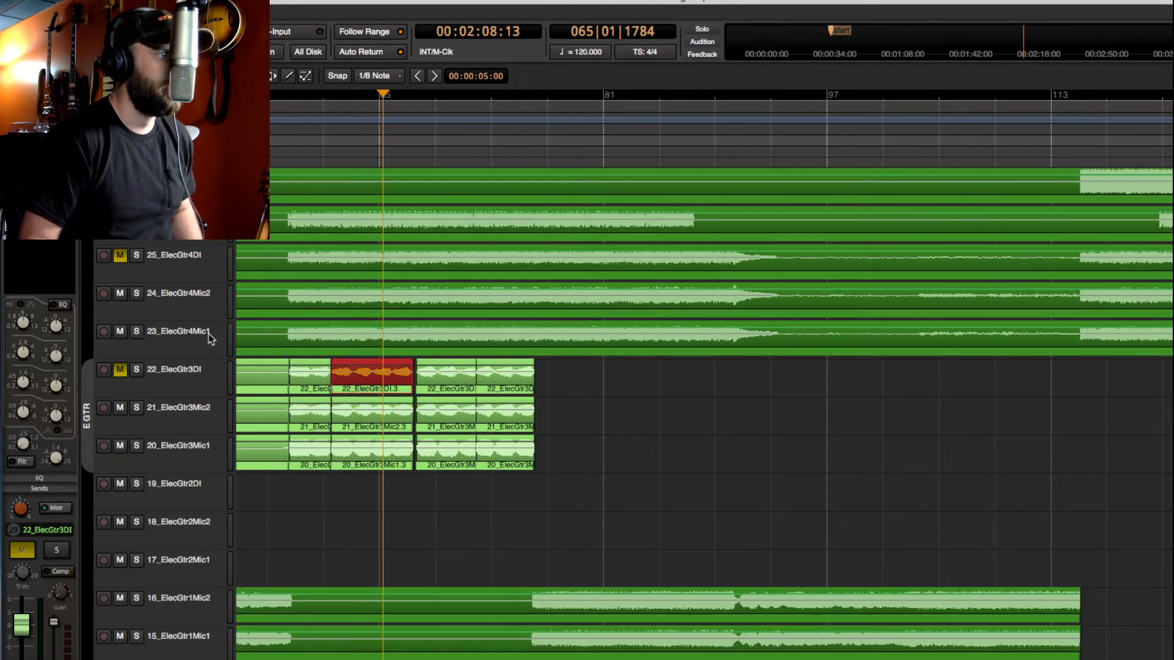
Set the playhead to 089|02|1409 at the first phrase of the backing vocal tracks and deactivate their group.
{"action": "scroll", "coordinate": [208, 333], "scroll_direction": "up", "scroll_amount": 10}
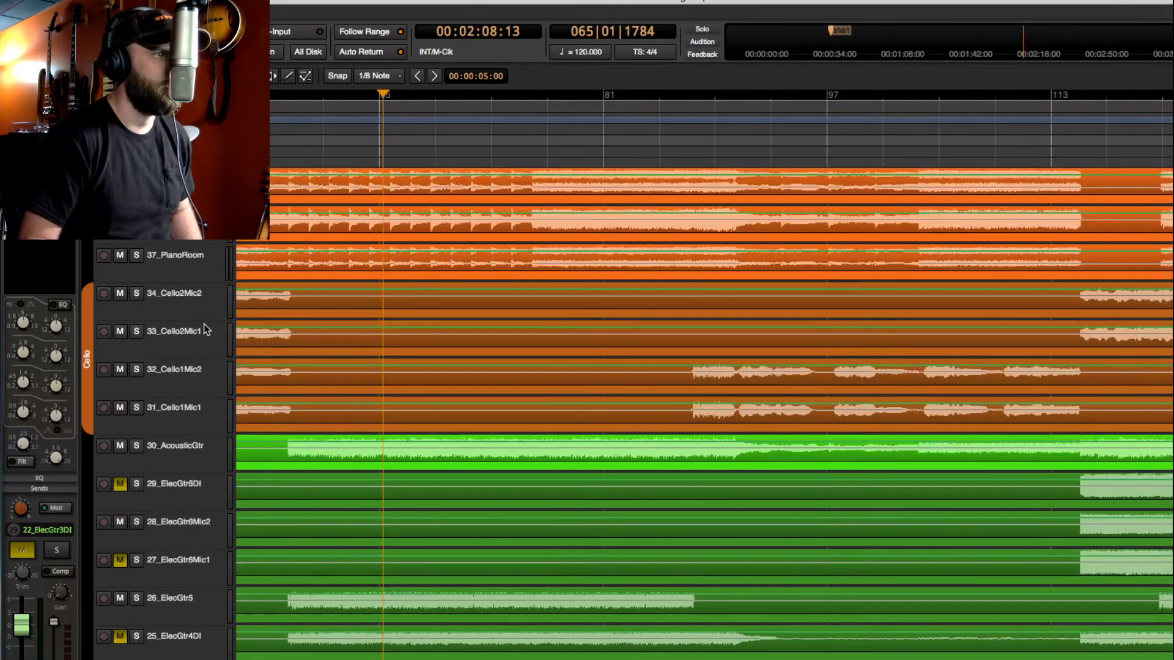
{"action": "scroll", "coordinate": [206, 330], "scroll_direction": "up", "scroll_amount": 10}
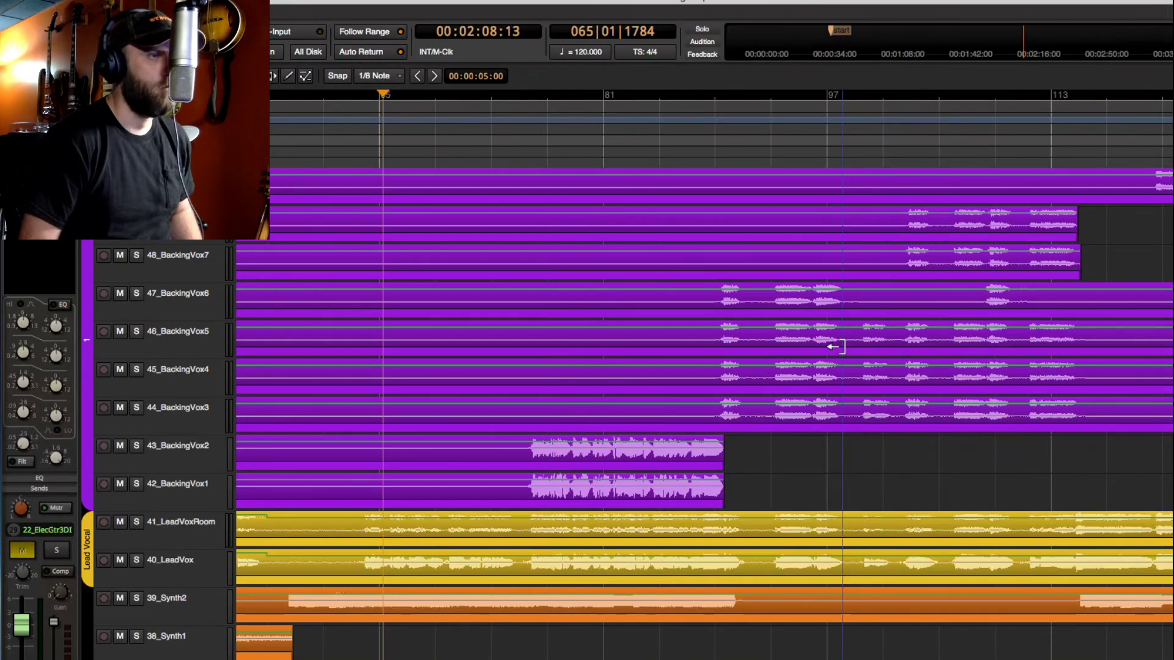
{"action": "left_click", "coordinate": [722, 142]}
{"action": "scroll", "coordinate": [742, 146], "scroll_direction": "up", "scroll_amount": 4}
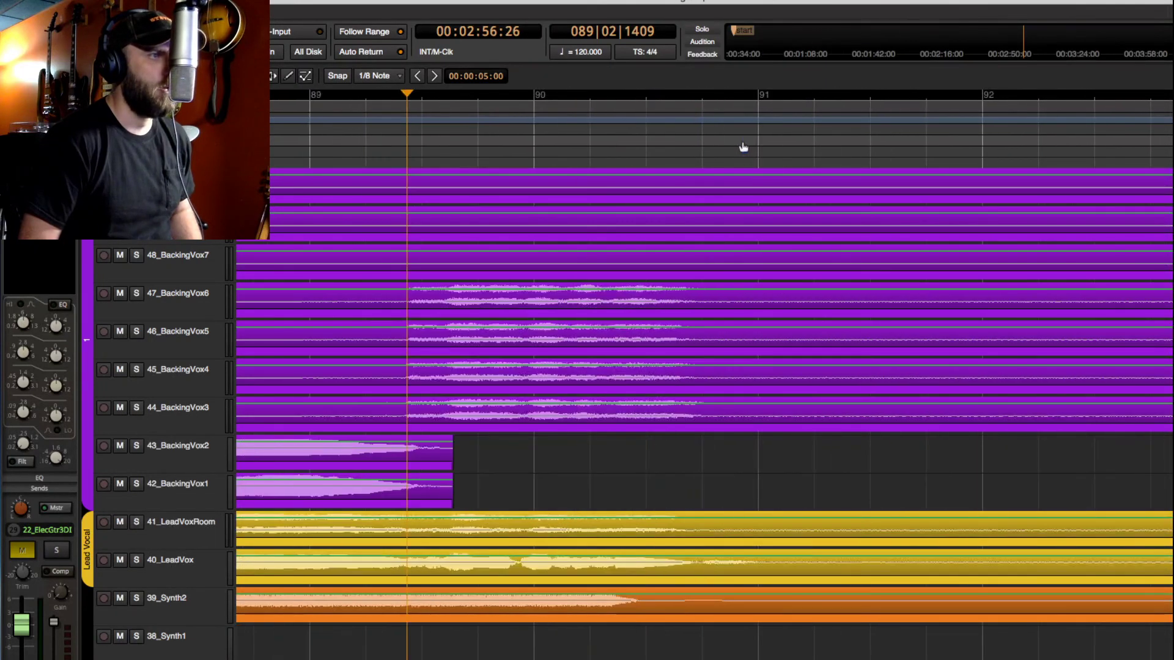
{"action": "scroll", "coordinate": [742, 146], "scroll_direction": "down", "scroll_amount": 1}
{"action": "scroll", "coordinate": [742, 142], "scroll_direction": "down", "scroll_amount": 4}
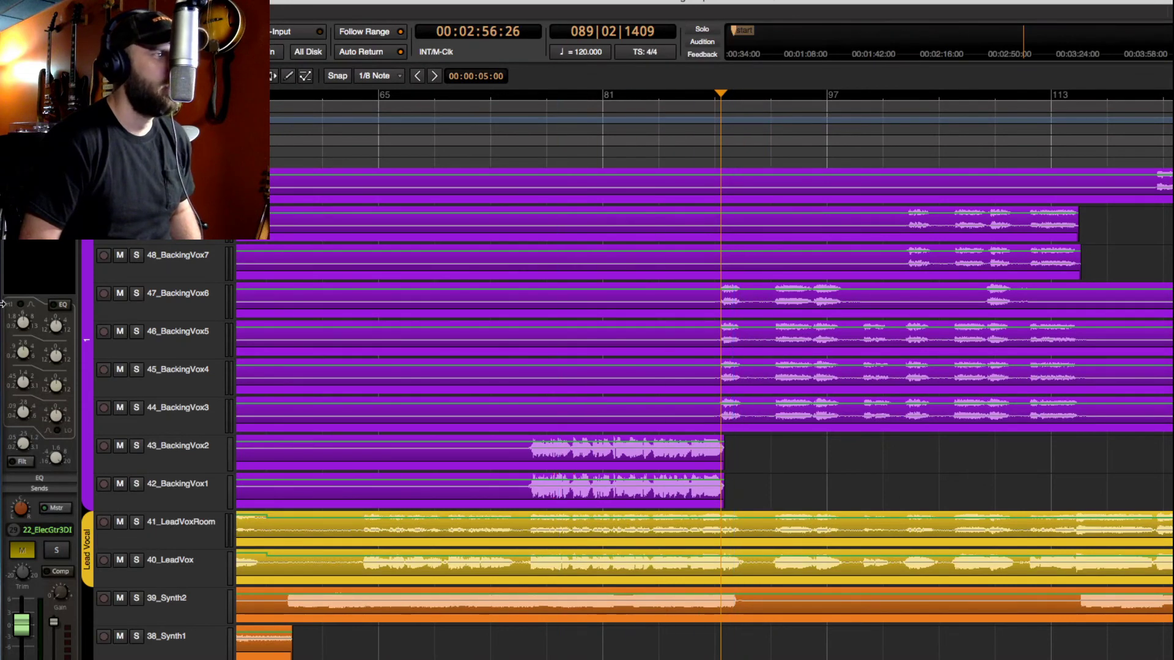
{"action": "left_click", "coordinate": [83, 332]}
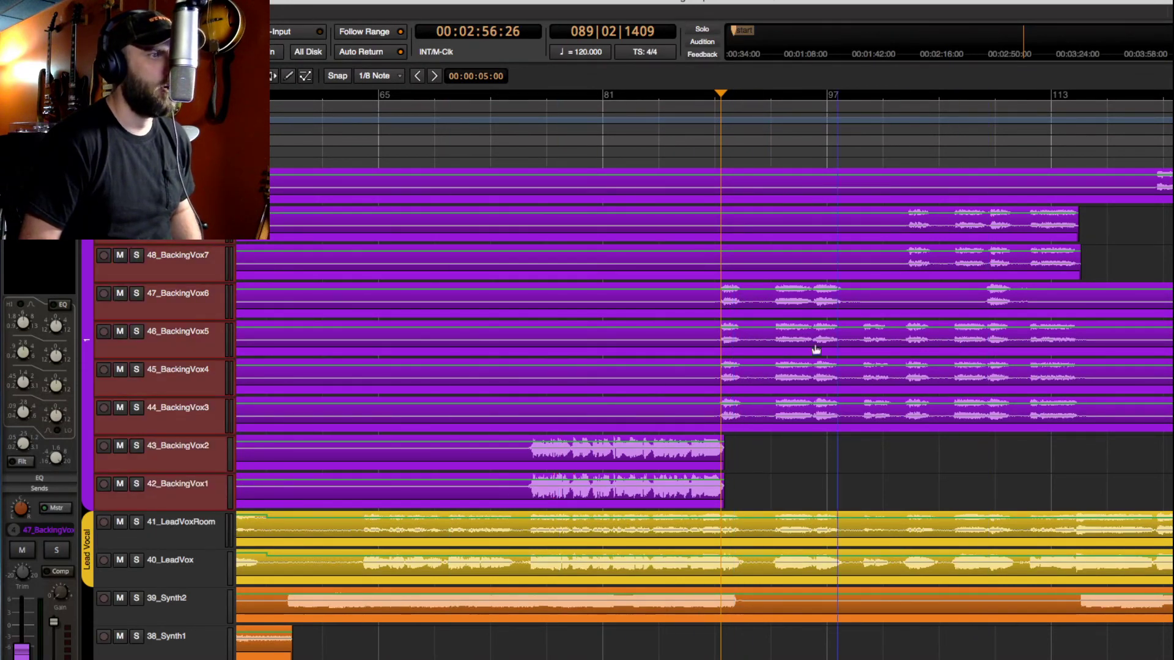
{"action": "scroll", "coordinate": [753, 127], "scroll_direction": "up", "scroll_amount": 2}
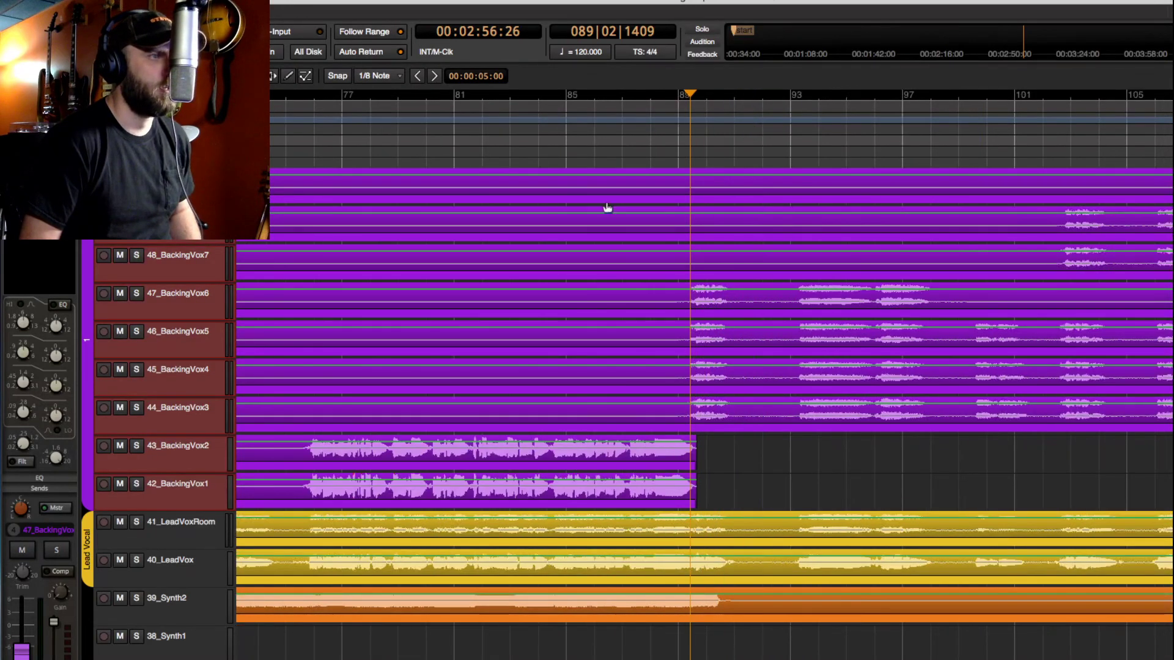
{"action": "left_click", "coordinate": [87, 368]}
Try to split out the phrase starting at 089|02|0609 on 47_BackingVox6 alone and move it slightly earlier.
{"action": "left_click_drag", "start_coordinate": [725, 336], "coordinate": [625, 336]}
{"action": "left_click_drag", "start_coordinate": [624, 293], "coordinate": [730, 312]}
{"action": "key", "text": "super+e"}
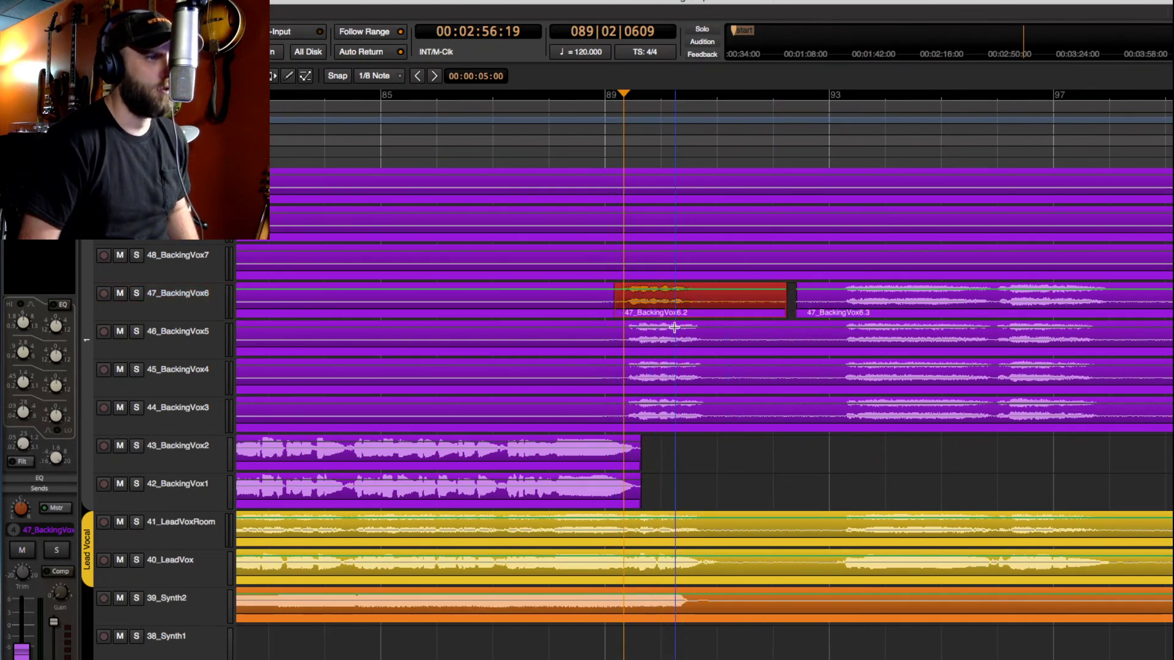
{"action": "key", "text": "super+z"}
{"action": "key", "text": "super+z"}
{"action": "scroll", "coordinate": [691, 146], "scroll_direction": "down", "scroll_amount": 3}
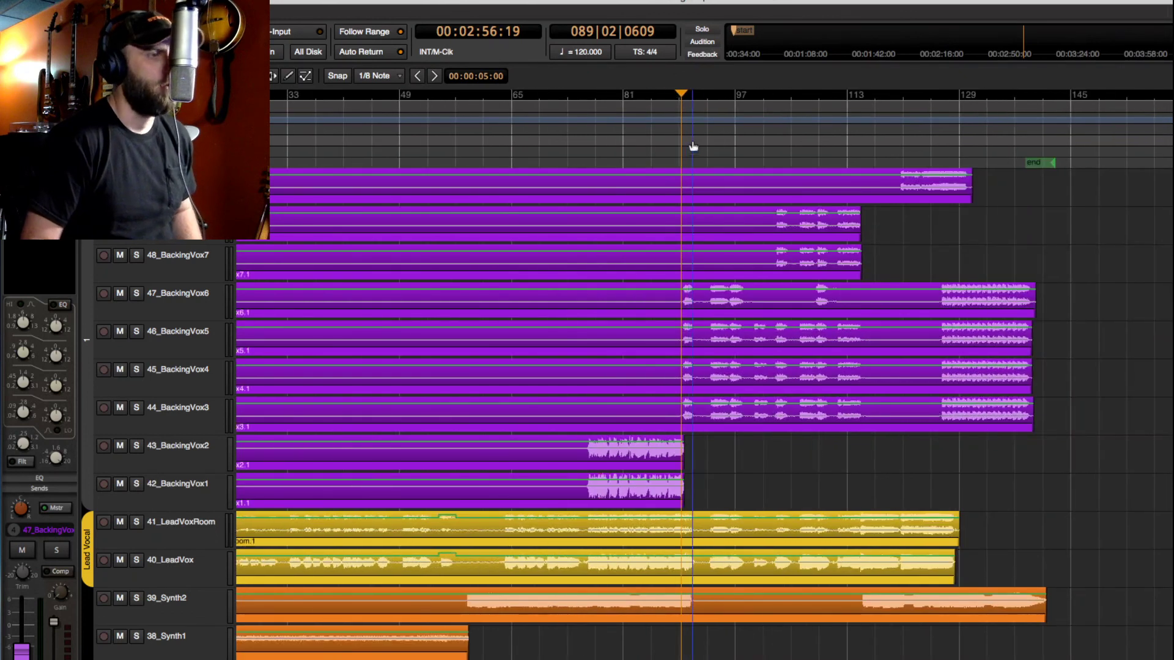